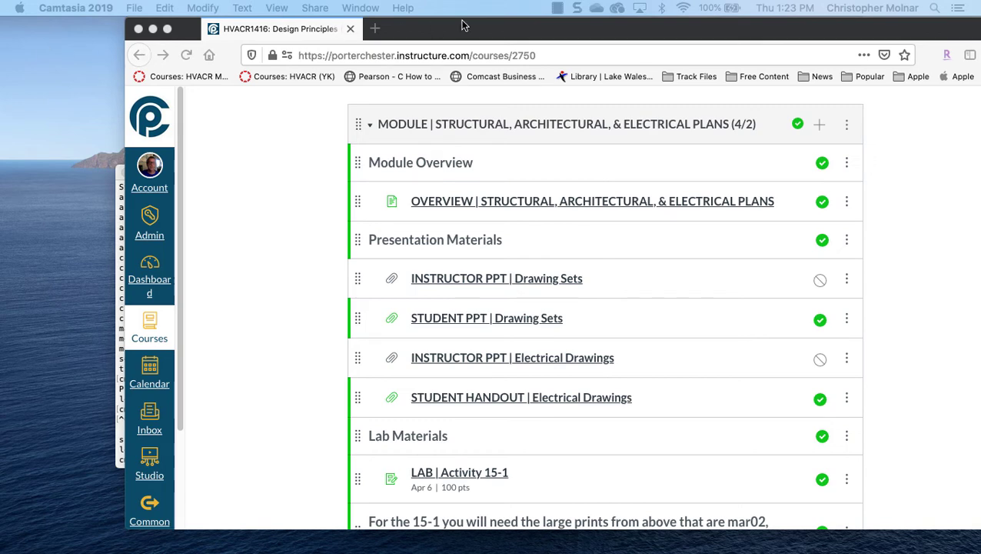
# Step: Move the browser window further left and go to the course's Assignments page
pyautogui.moveTo(471, 28); pyautogui.dragTo(355, 23)
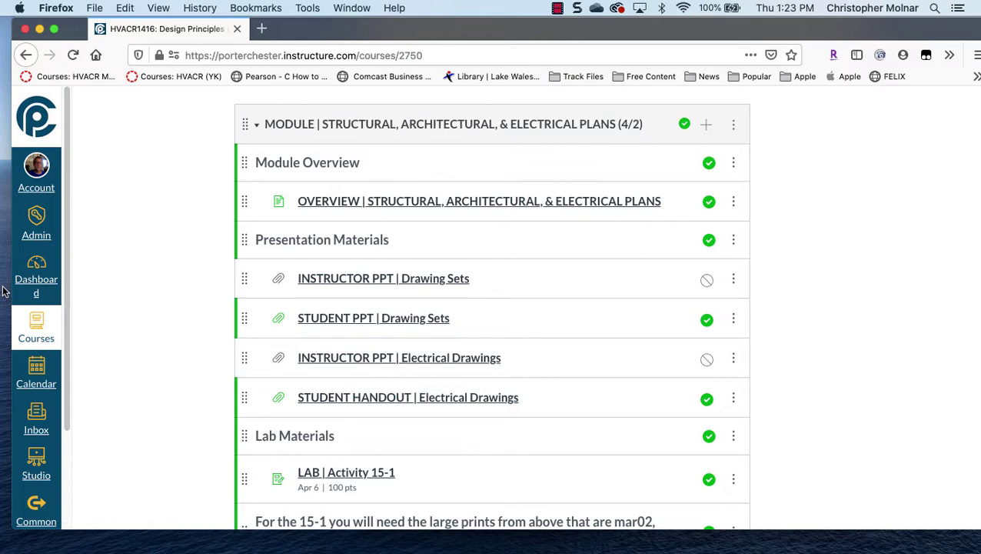
pyautogui.scroll(5, 224, 253)
pyautogui.scroll(10, 220, 254)
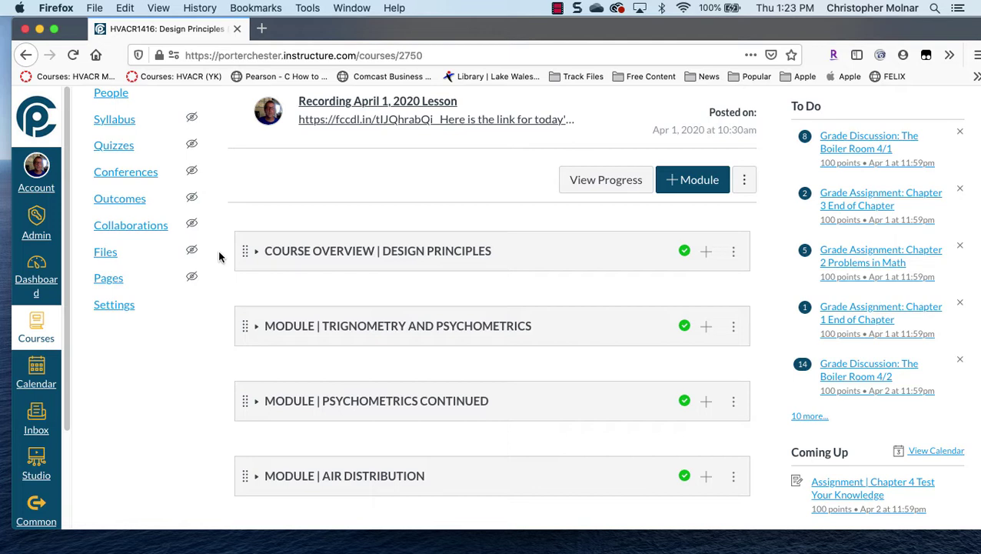
pyautogui.scroll(4, 140, 323)
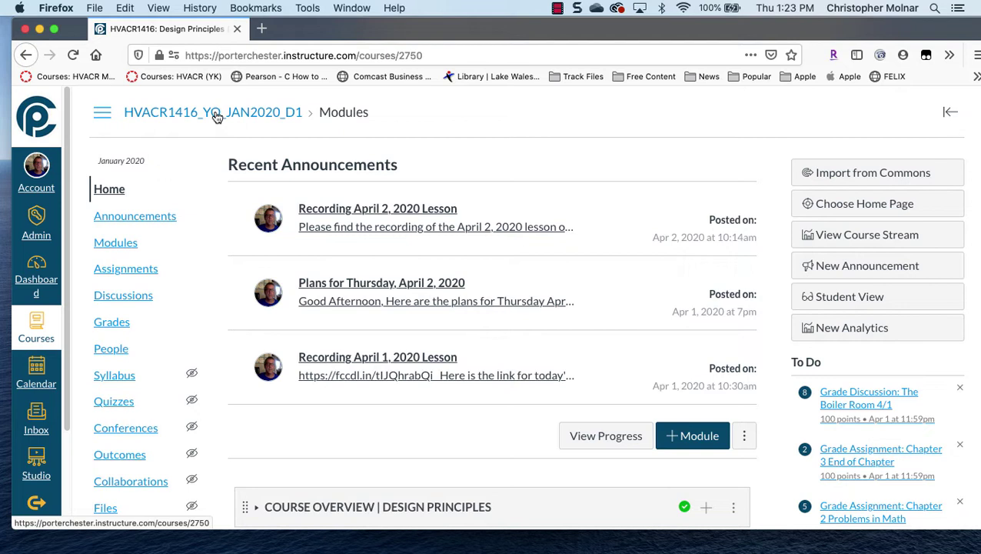
pyautogui.click(129, 275)
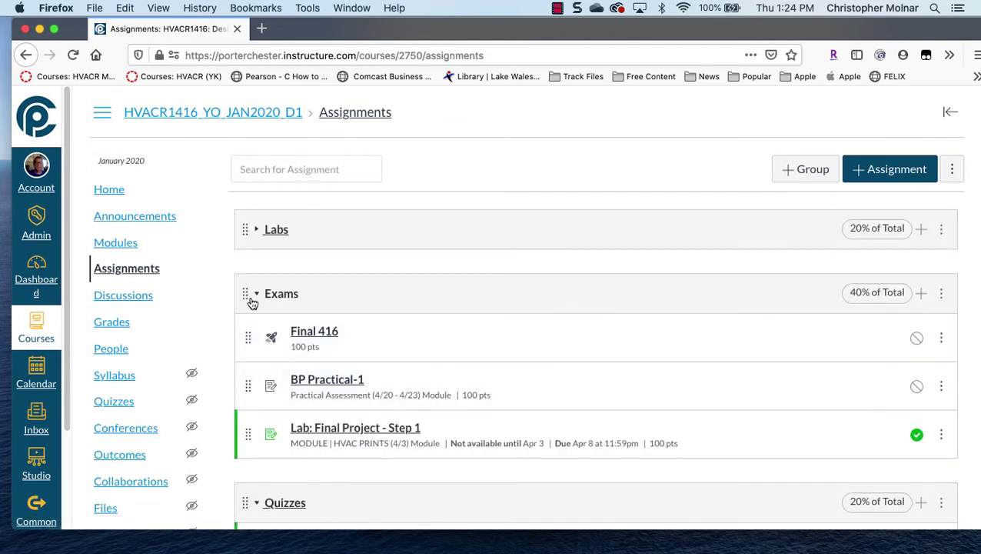
# Step: Collapse the Exams, Quizzes and Homework assignment groups
pyautogui.click(254, 300)
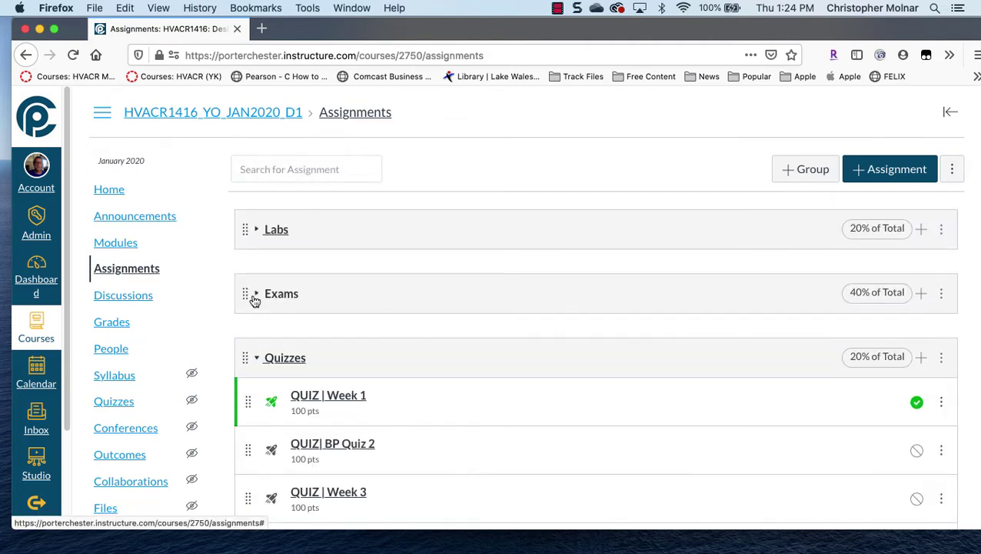
pyautogui.click(258, 358)
pyautogui.scroll(-3, 277, 369)
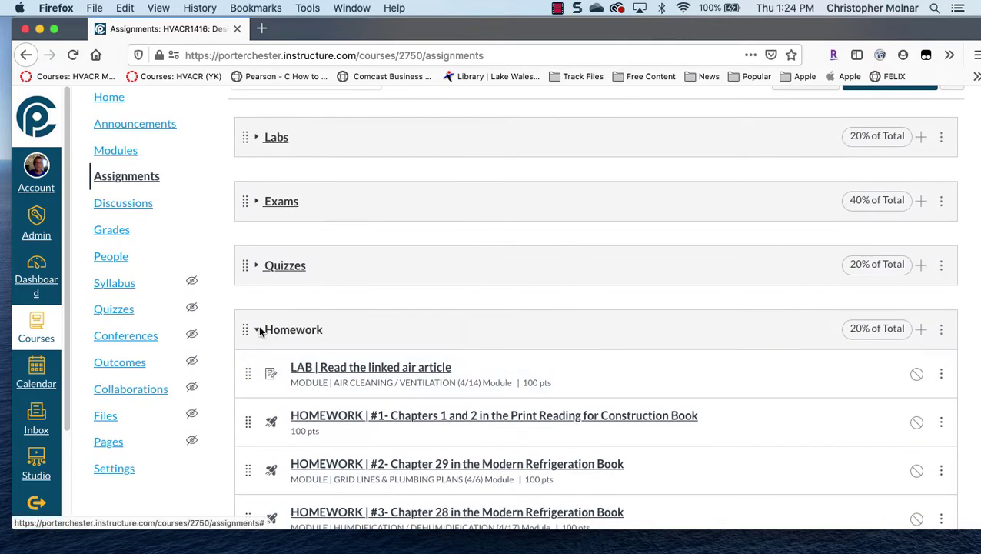
pyautogui.click(256, 329)
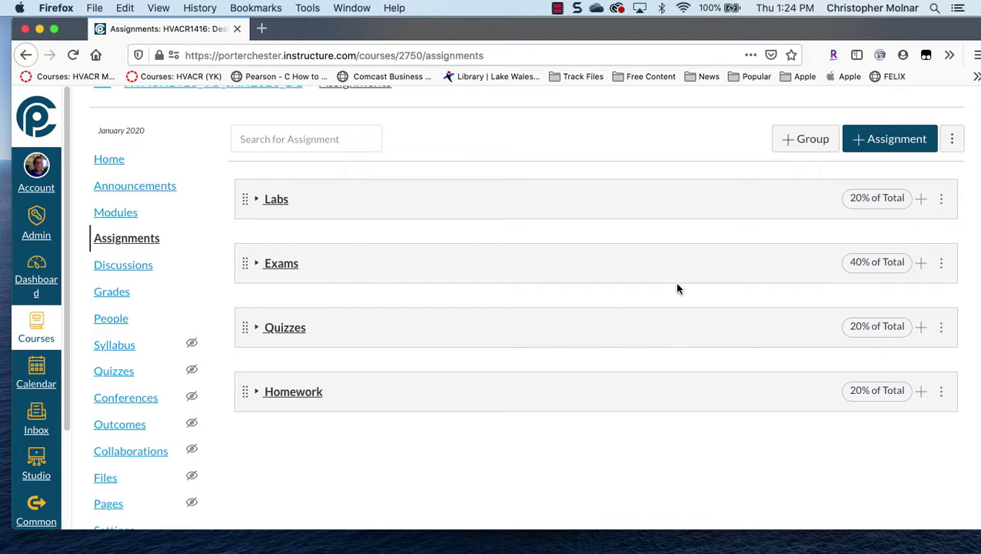
# Step: Create an assignment group named 'Unused Assignmnets' weighted at 0% of the total grade
pyautogui.click(795, 135)
pyautogui.click(496, 288)
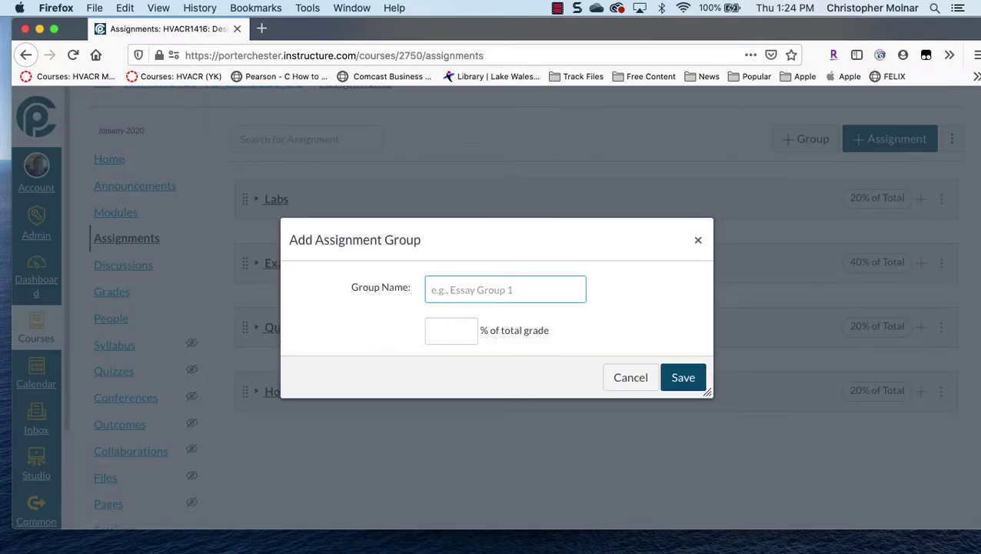
pyautogui.write('Unusu')
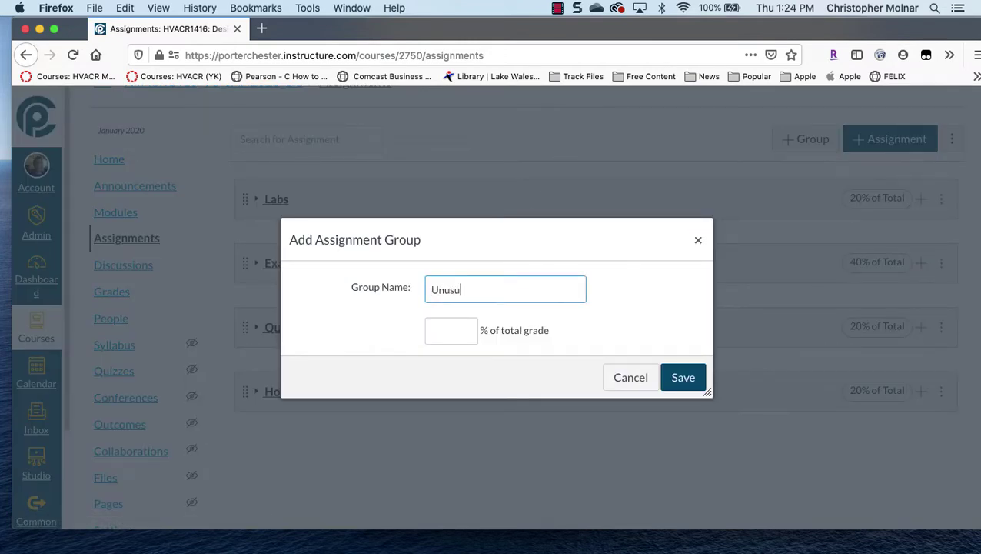
pyautogui.press('BackSpace')
pyautogui.write('ed Assigmnets')
pyautogui.press('Tab')
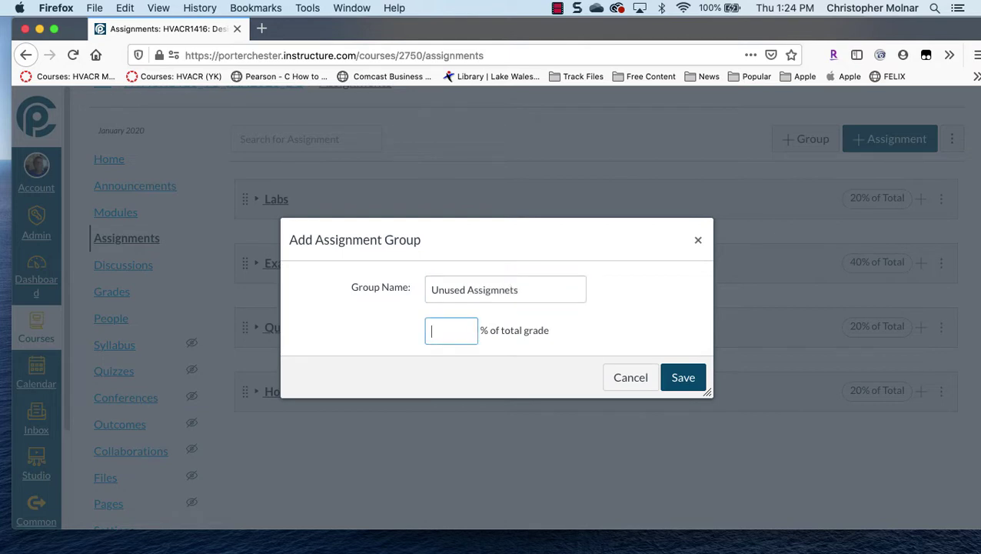
pyautogui.write('0')
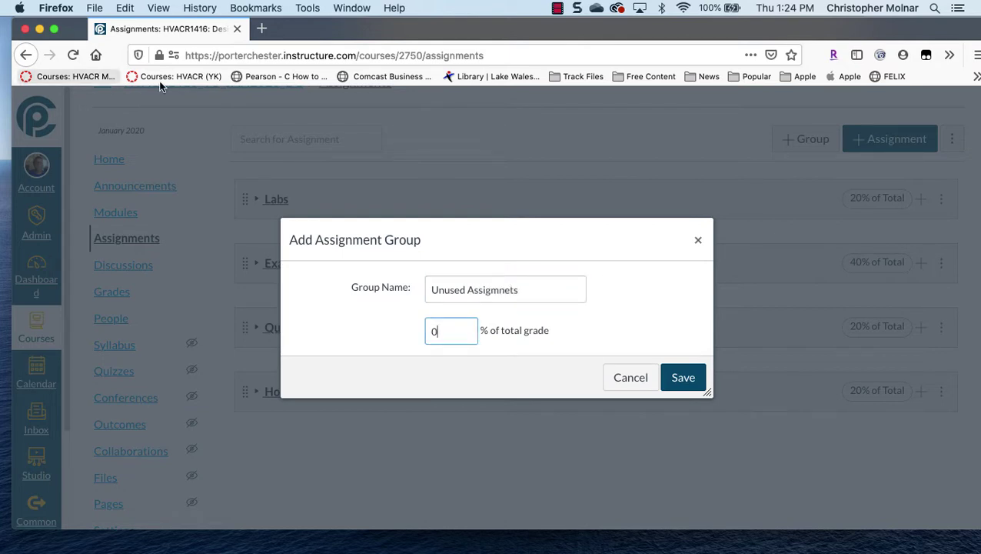
pyautogui.click(679, 380)
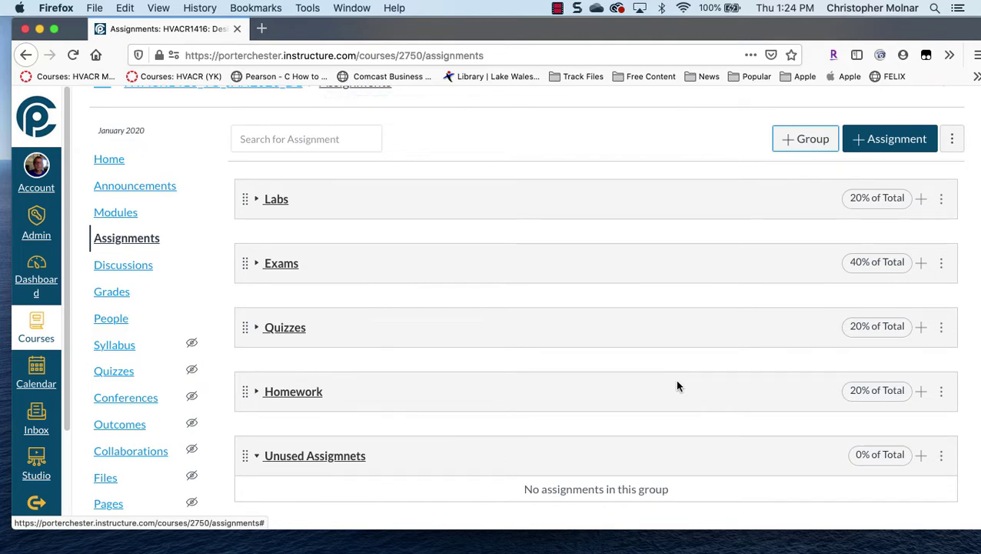
# Step: Expand Exams and move BP Practical-1 and Final 416 into Unused Assignmnets
pyautogui.scroll(-1, 410, 307)
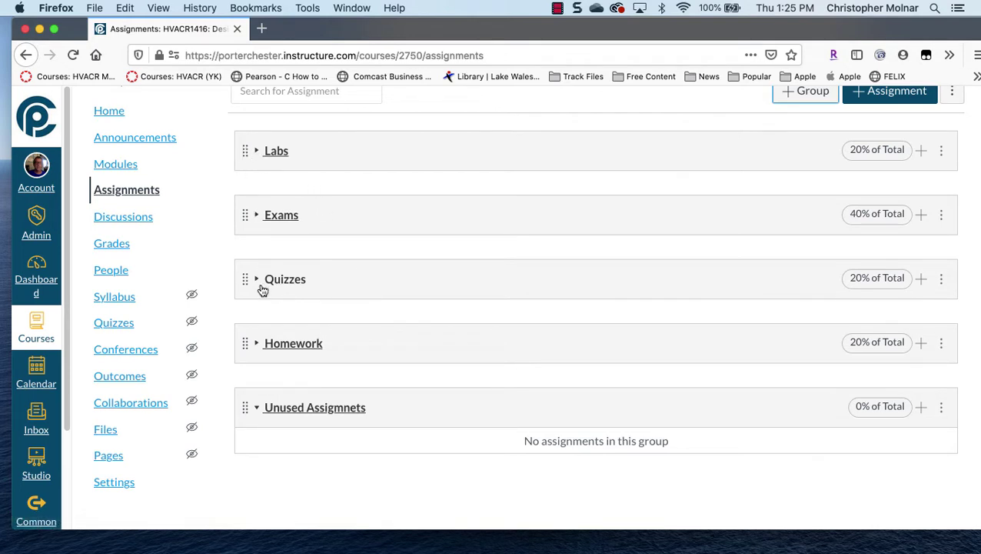
pyautogui.click(256, 218)
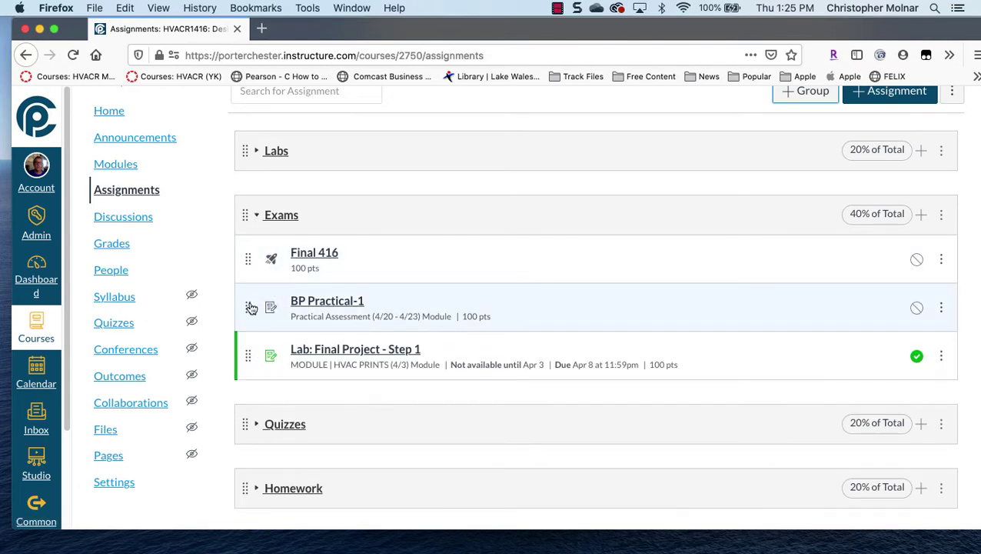
pyautogui.moveTo(250, 308); pyautogui.dragTo(248, 405)
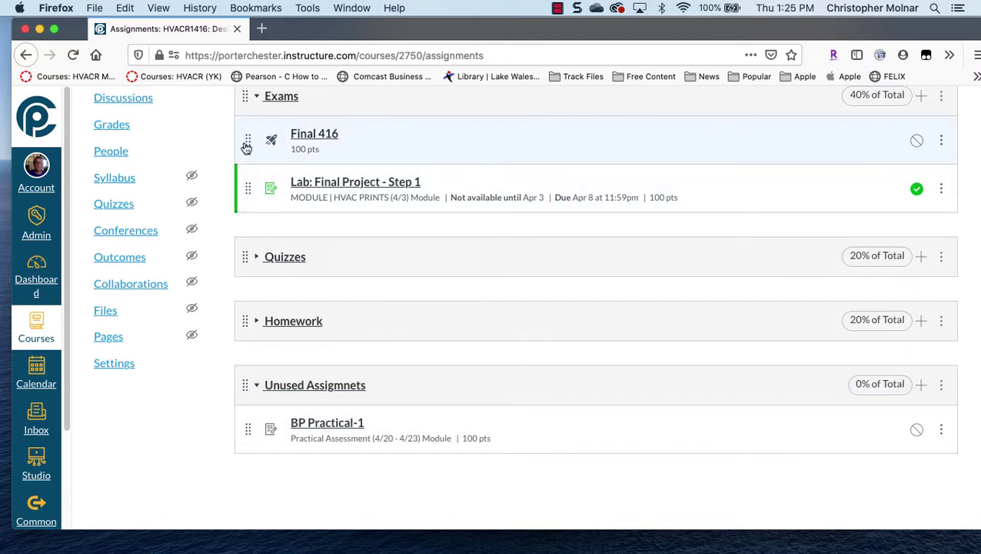
pyautogui.moveTo(246, 148); pyautogui.dragTo(254, 470)
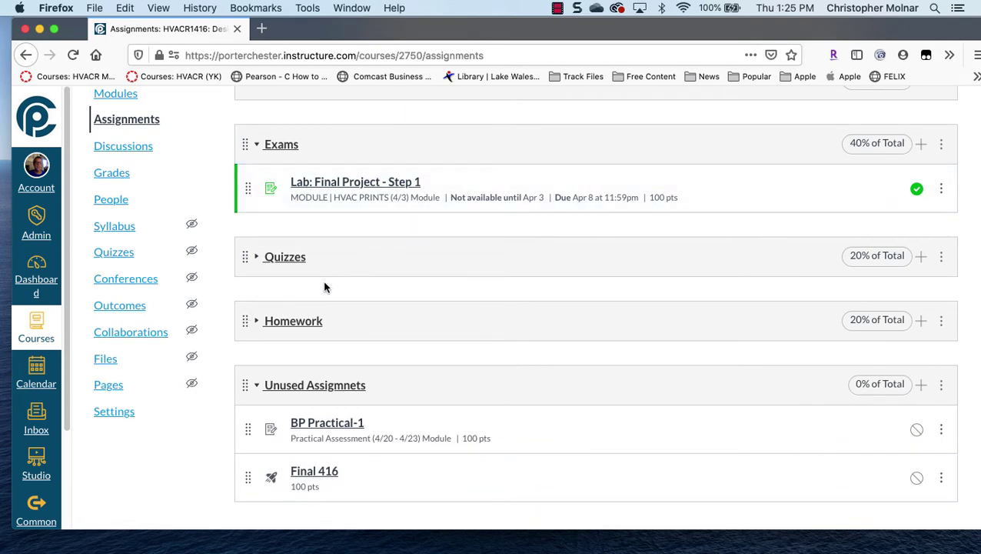
# Step: Expand the Homework group and scroll to its unpublished assignments
pyautogui.click(259, 325)
pyautogui.scroll(-5, 265, 307)
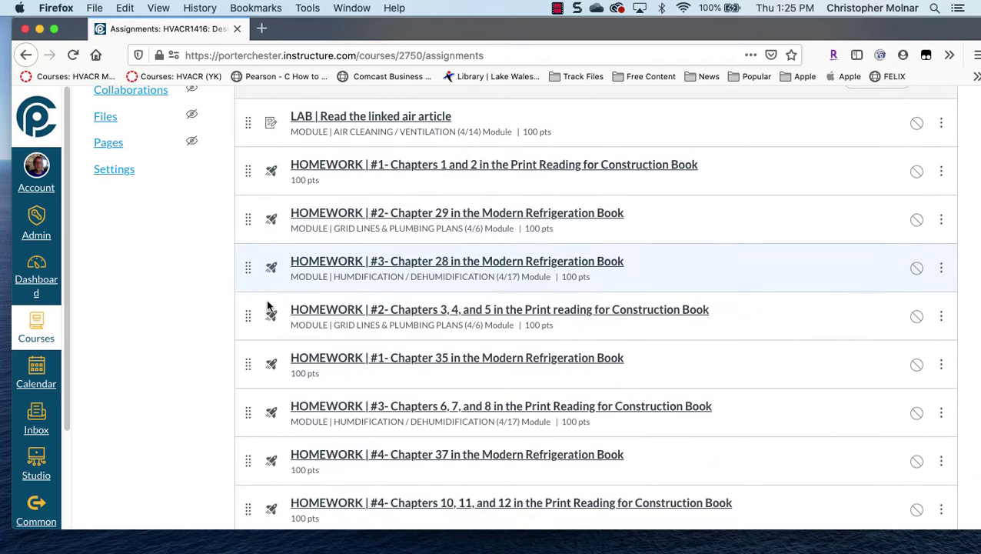
pyautogui.scroll(2, 266, 304)
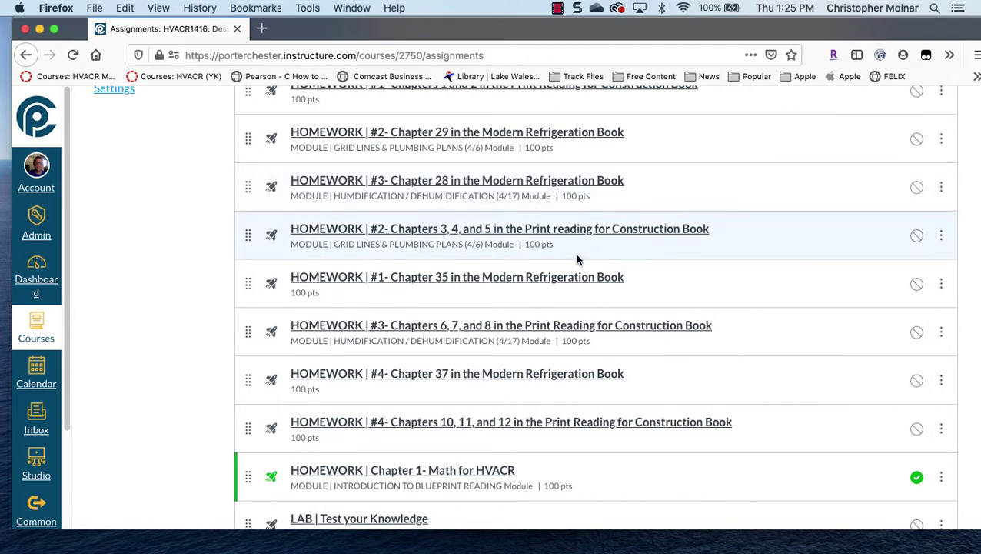
pyautogui.scroll(-1, 578, 260)
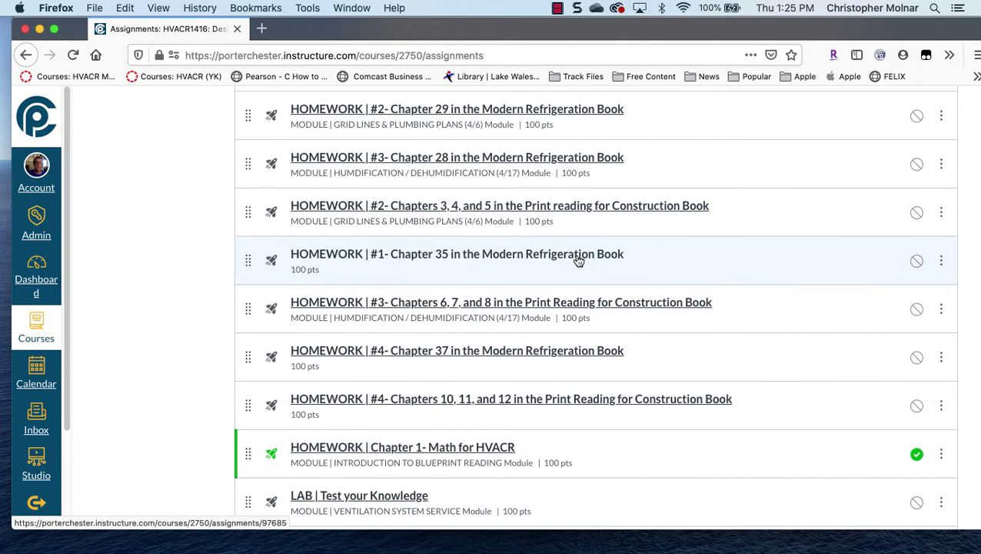
pyautogui.scroll(-1, 578, 260)
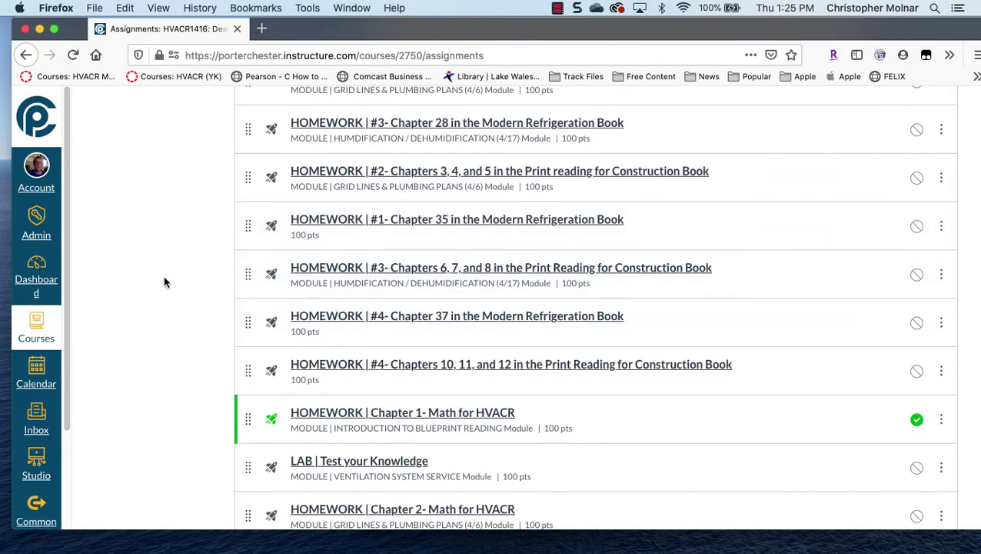
pyautogui.scroll(-2, 163, 275)
pyautogui.scroll(-8, 164, 282)
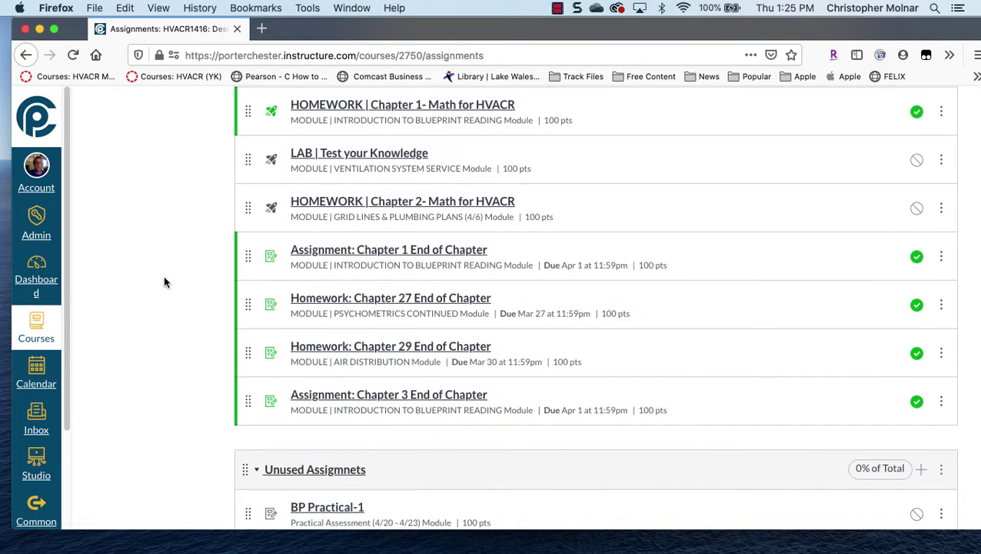
pyautogui.scroll(2, 195, 258)
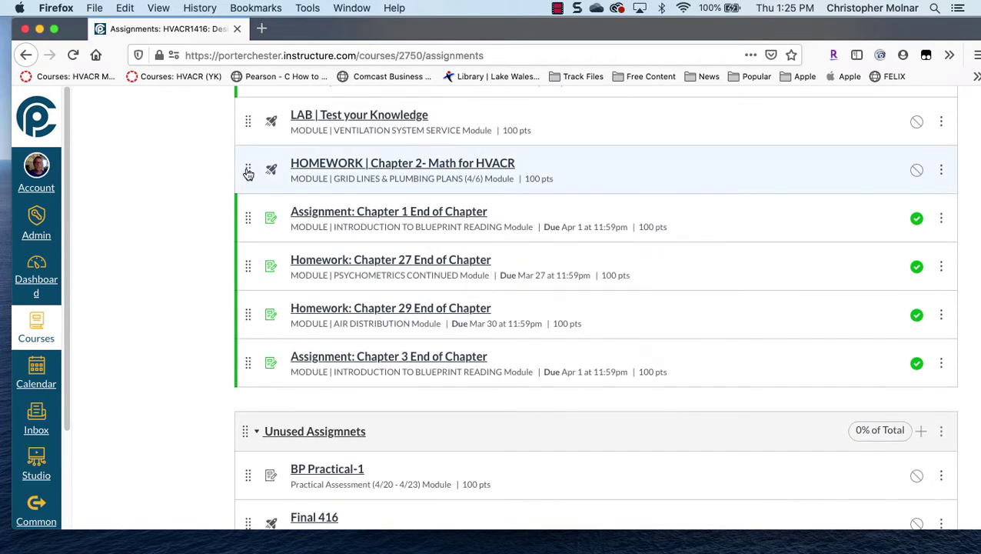
# Step: Move HOMEWORK Chapter 2 Math, LAB Test your Knowledge and two HOMEWORK #4 items into Unused Assignmnets
pyautogui.moveTo(248, 173); pyautogui.dragTo(271, 472)
pyautogui.moveTo(255, 123); pyautogui.dragTo(280, 455)
pyautogui.scroll(7, 219, 352)
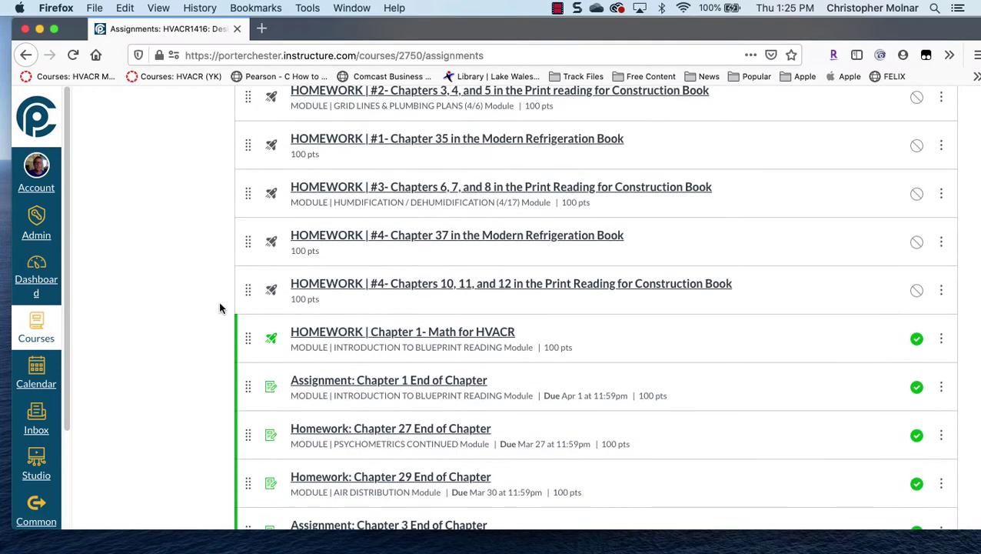
pyautogui.moveTo(245, 292); pyautogui.dragTo(248, 374)
pyautogui.scroll(8, 154, 173)
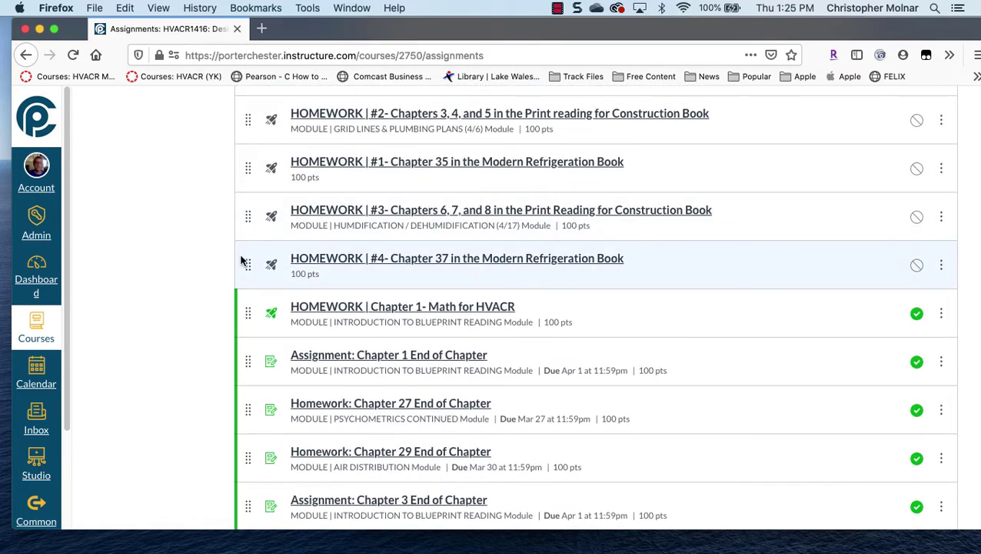
pyautogui.moveTo(241, 261); pyautogui.dragTo(182, 347)
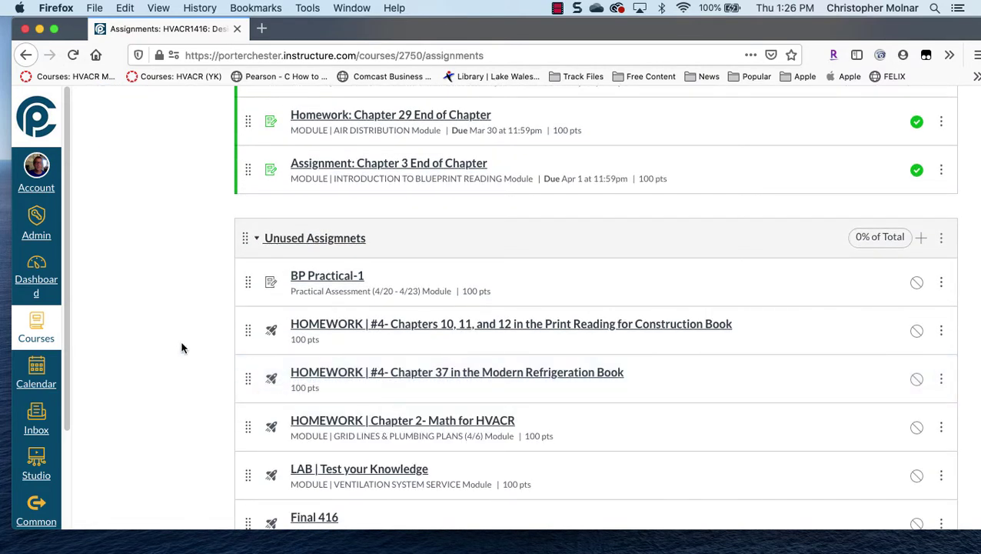
pyautogui.scroll(1, 182, 348)
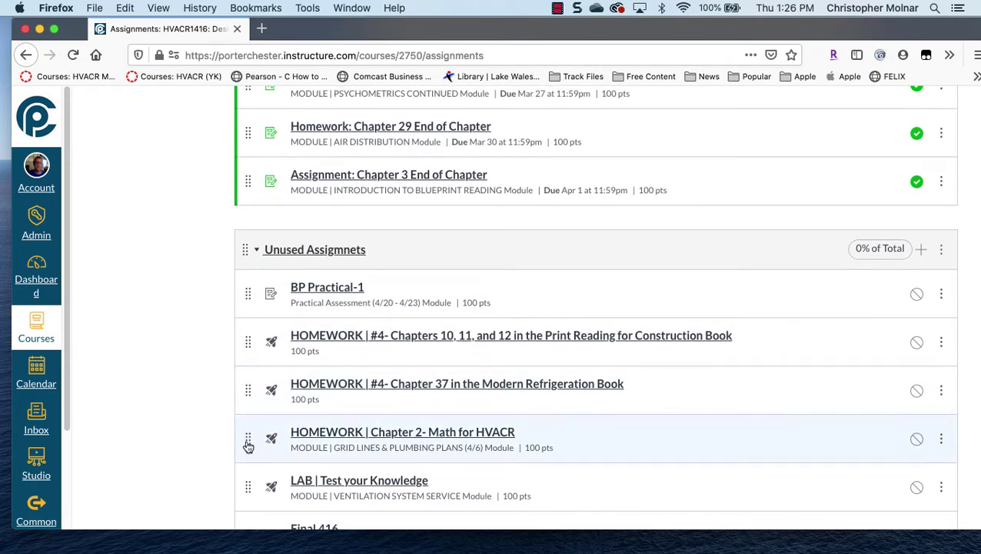
pyautogui.scroll(5, 240, 436)
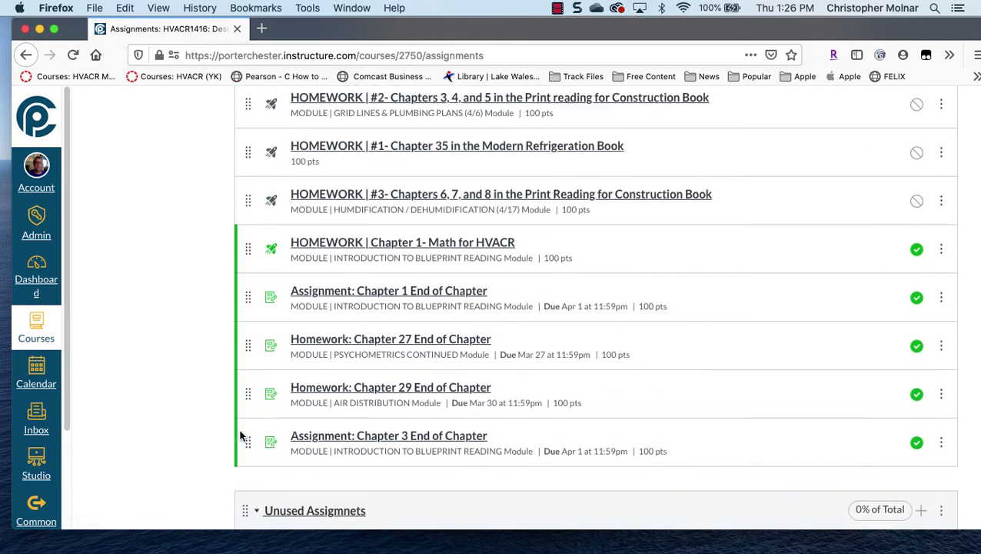
pyautogui.scroll(1, 235, 230)
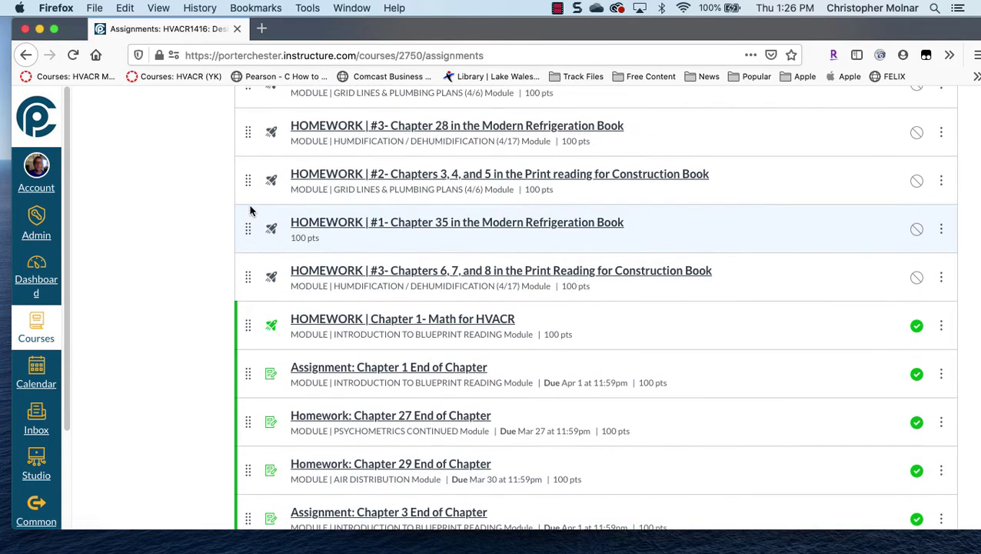
pyautogui.scroll(3, 250, 210)
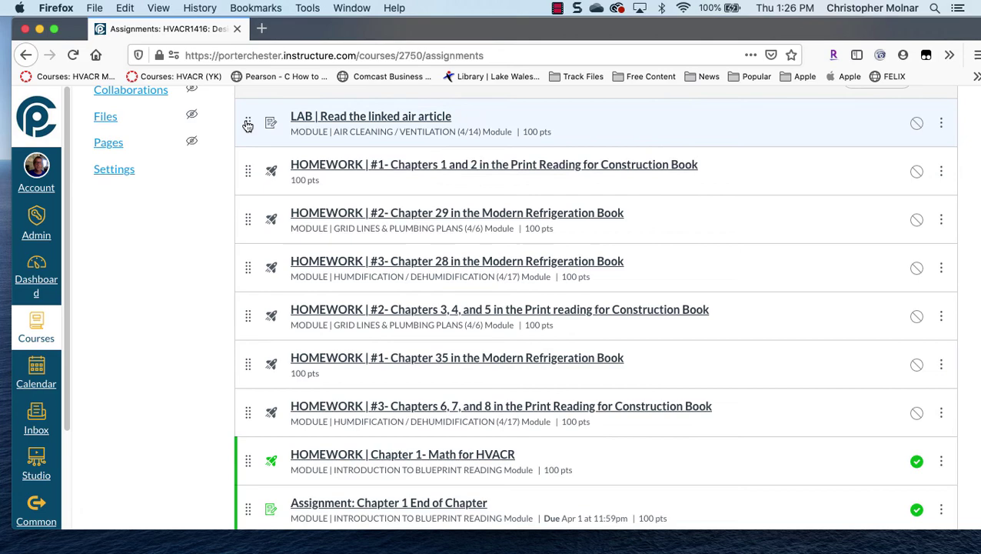
# Step: Move the Read the linked air article lab, HOMEWORK #1 Chapters 1 and 2, and HOMEWORK #2 Chapter 29 into Unused Assignmnets
pyautogui.moveTo(248, 125); pyautogui.dragTo(245, 393)
pyautogui.scroll(10, 220, 325)
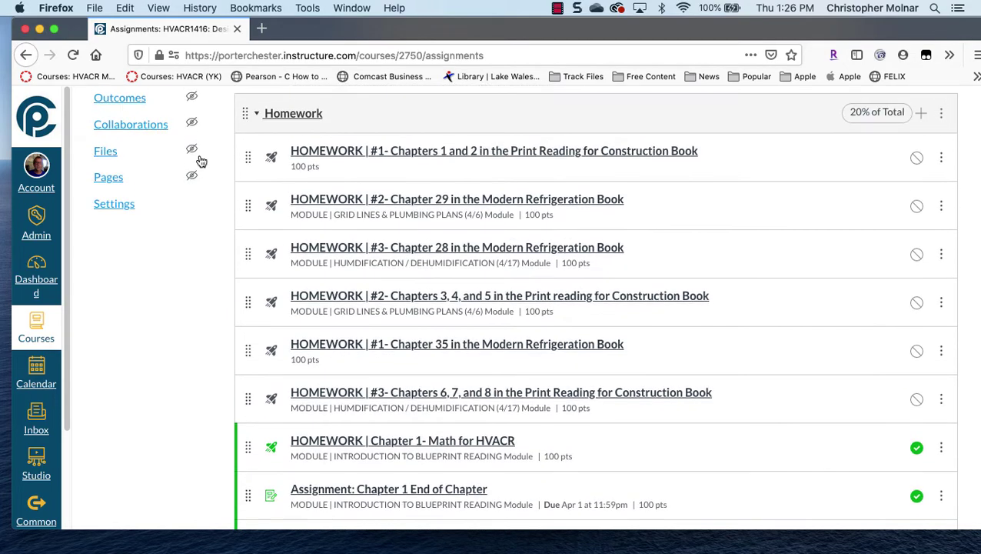
pyautogui.moveTo(241, 157); pyautogui.dragTo(256, 481)
pyautogui.scroll(5, 199, 276)
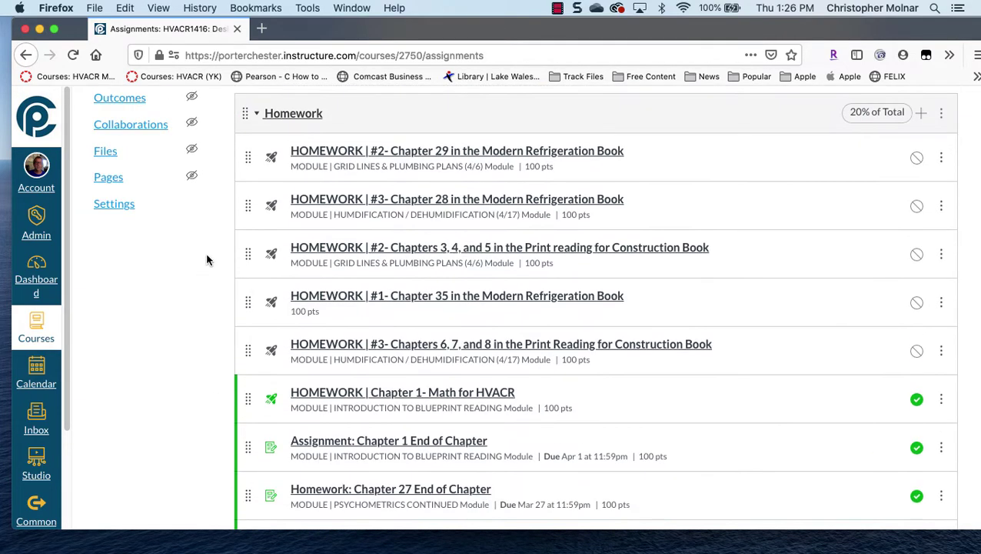
pyautogui.moveTo(246, 160); pyautogui.dragTo(261, 530)
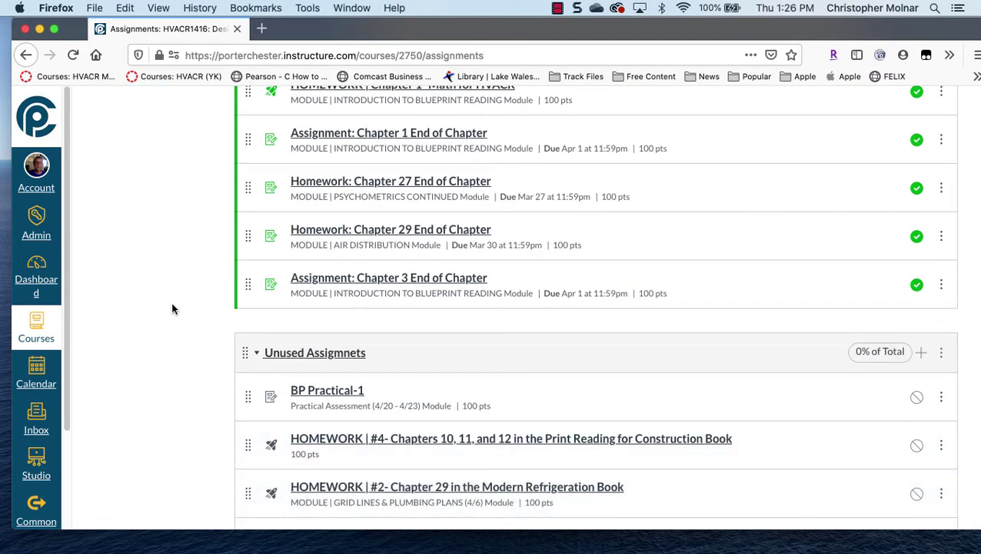
pyautogui.scroll(3, 169, 302)
pyautogui.scroll(2, 169, 302)
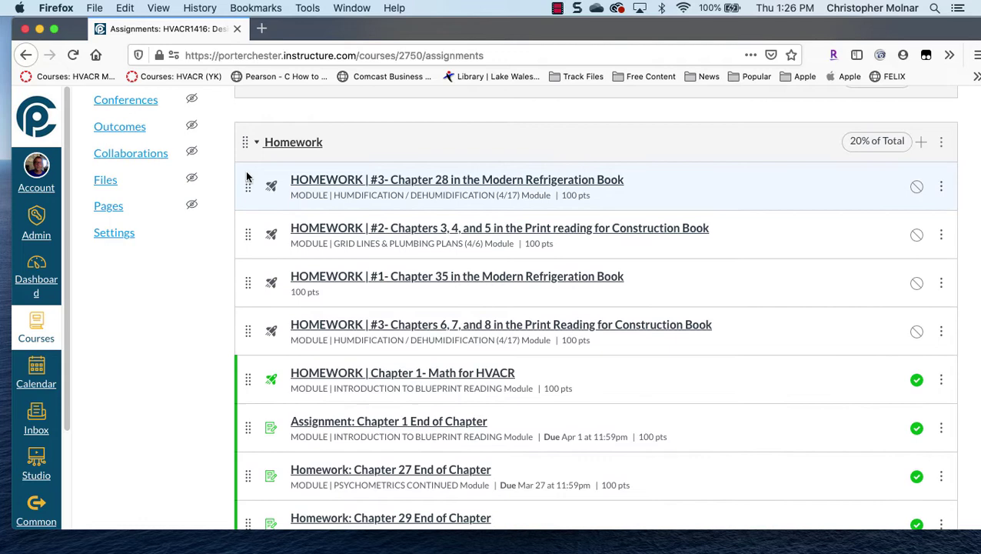
# Step: Move the Chapter 28, Chapters 6, 7, and 8, and Chapters 3, 4, and 5 homework into Unused Assignmnets
pyautogui.moveTo(247, 187); pyautogui.dragTo(219, 454)
pyautogui.scroll(6, 220, 258)
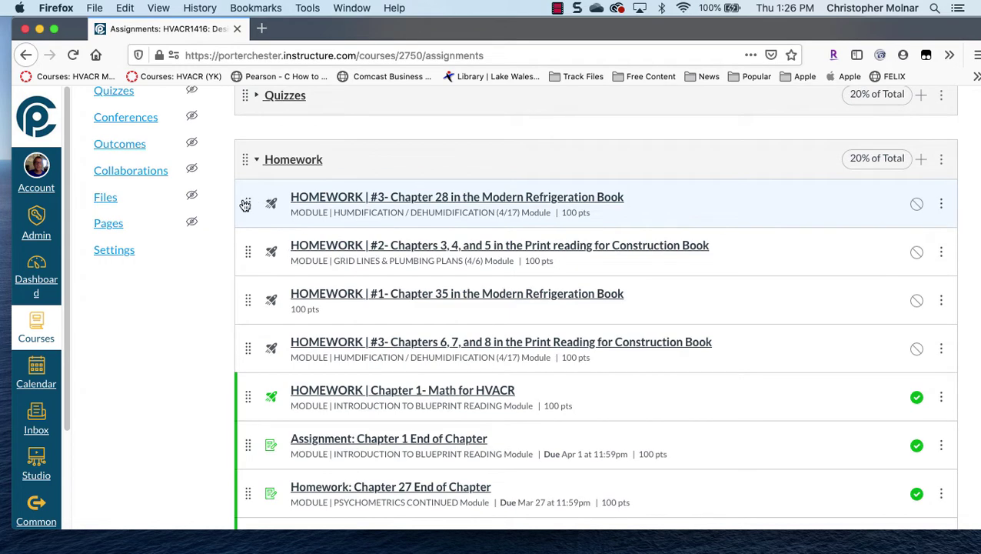
pyautogui.moveTo(246, 204); pyautogui.dragTo(247, 204)
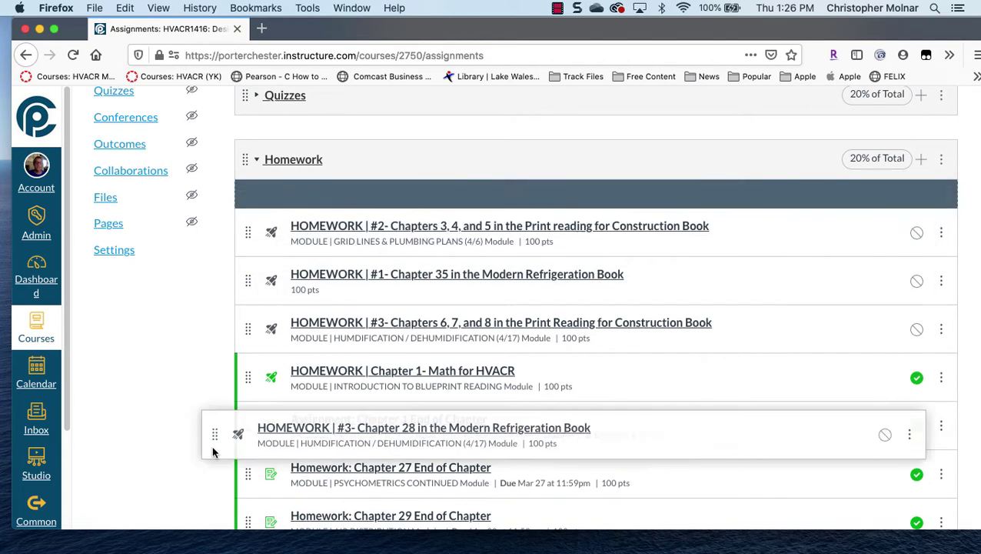
pyautogui.moveTo(213, 452); pyautogui.dragTo(261, 442)
pyautogui.scroll(5, 215, 166)
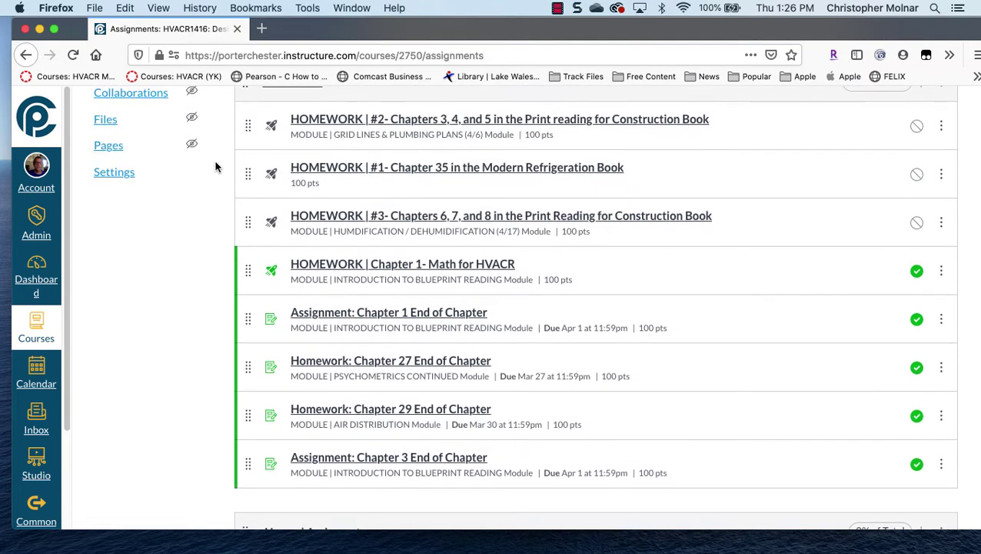
pyautogui.moveTo(243, 221); pyautogui.dragTo(239, 462)
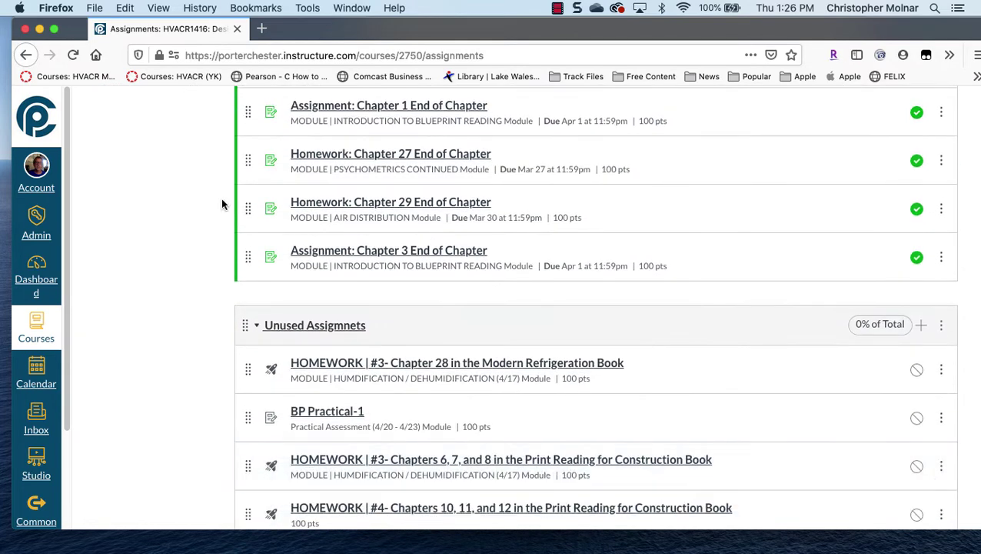
pyautogui.scroll(3, 219, 127)
pyautogui.moveTo(247, 131); pyautogui.dragTo(239, 450)
pyautogui.scroll(5, 203, 253)
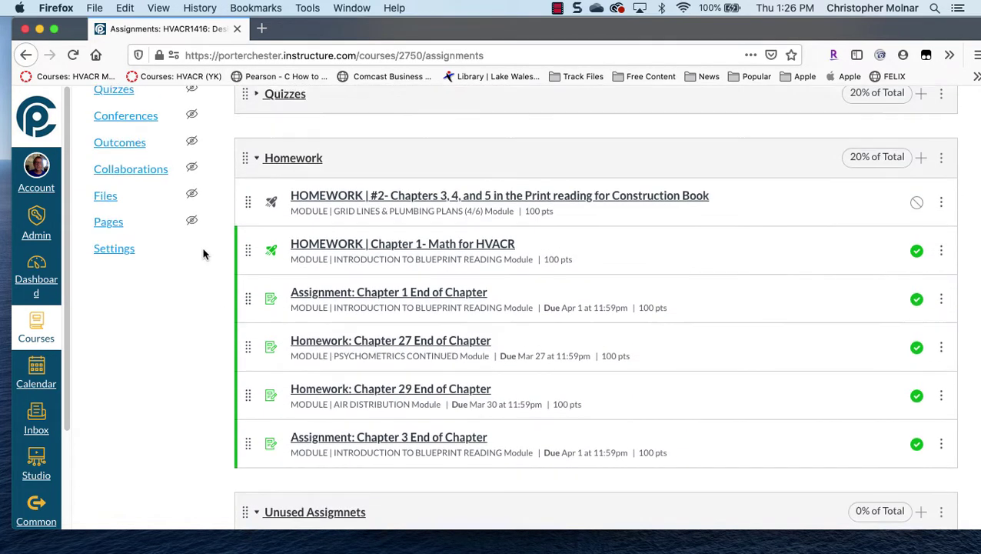
pyautogui.moveTo(248, 270); pyautogui.dragTo(226, 503)
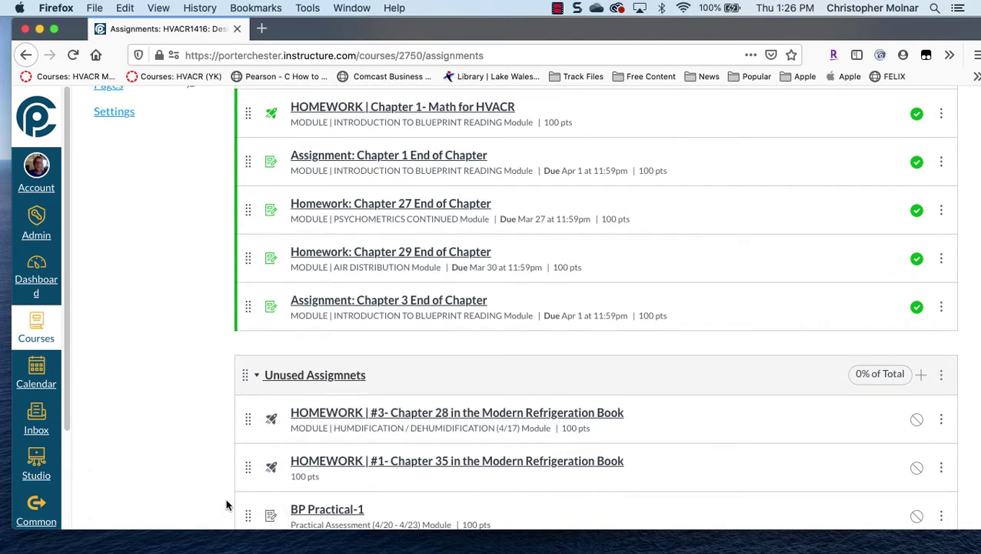
pyautogui.scroll(5, 323, 188)
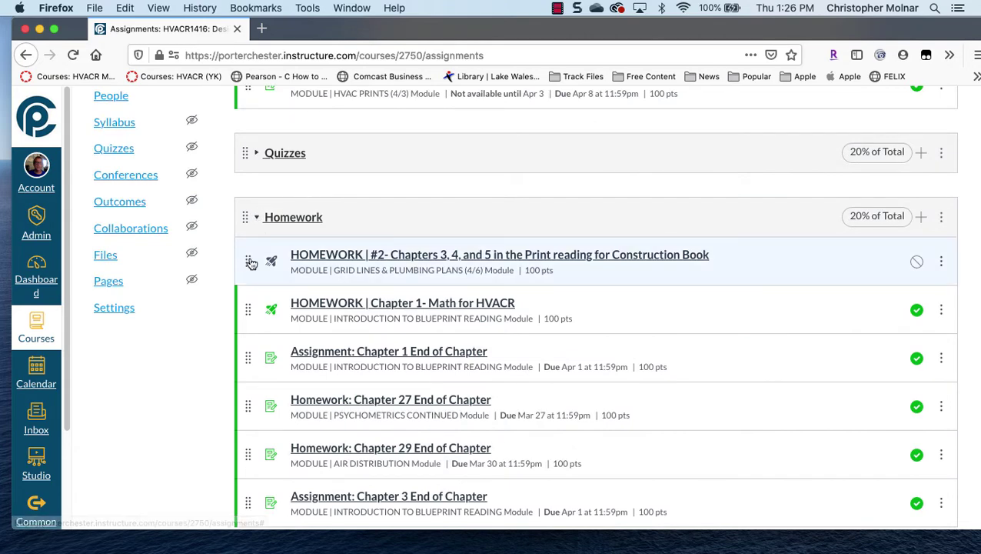
pyautogui.moveTo(250, 261); pyautogui.dragTo(248, 396)
pyautogui.scroll(4, 256, 324)
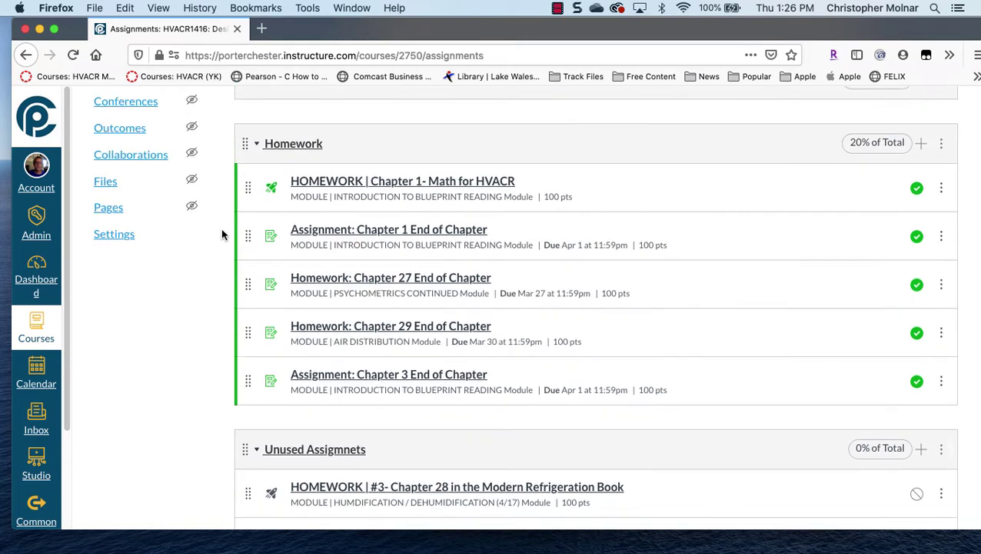
# Step: Collapse Homework and expand Quizzes to find the unpublished quizzes
pyautogui.click(260, 173)
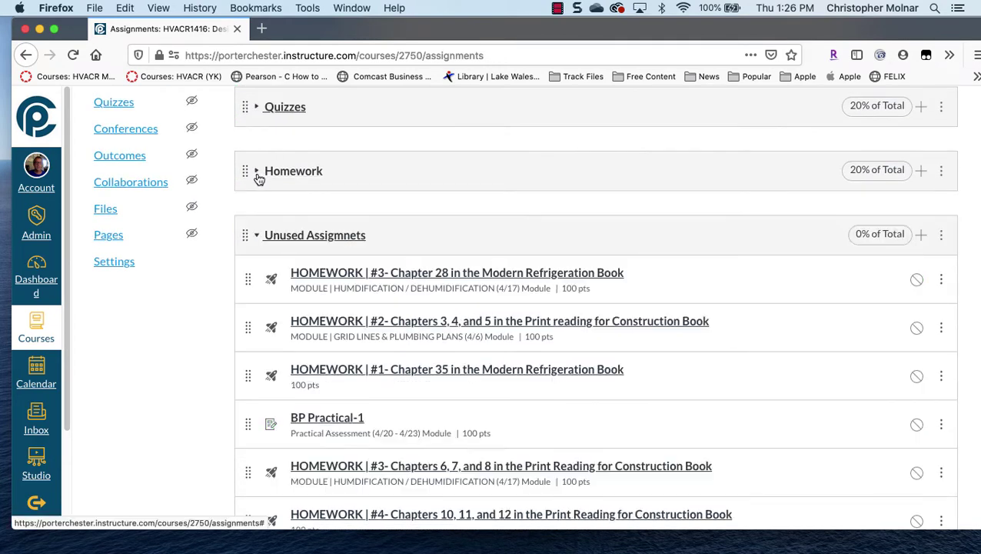
pyautogui.click(258, 107)
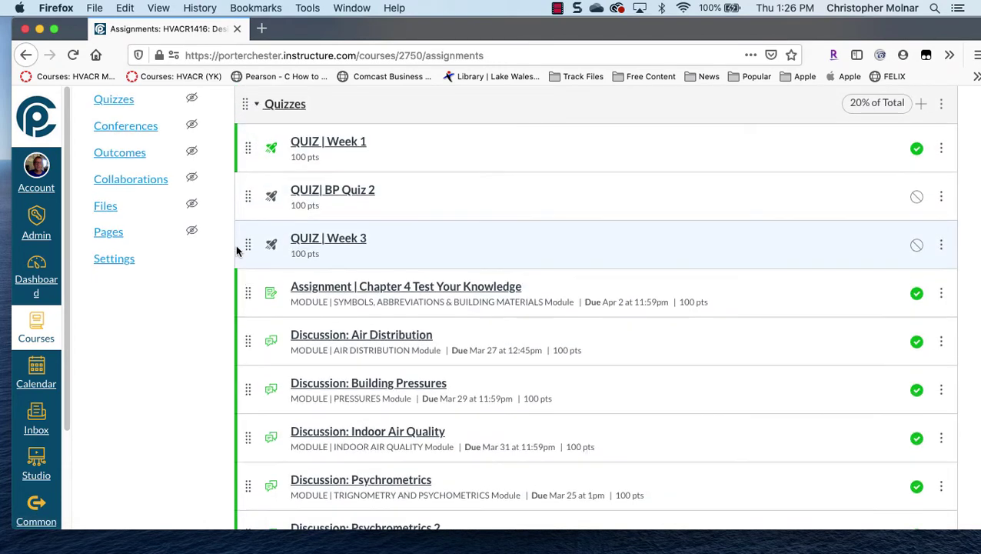
pyautogui.scroll(-1, 237, 254)
pyautogui.scroll(-1, 152, 318)
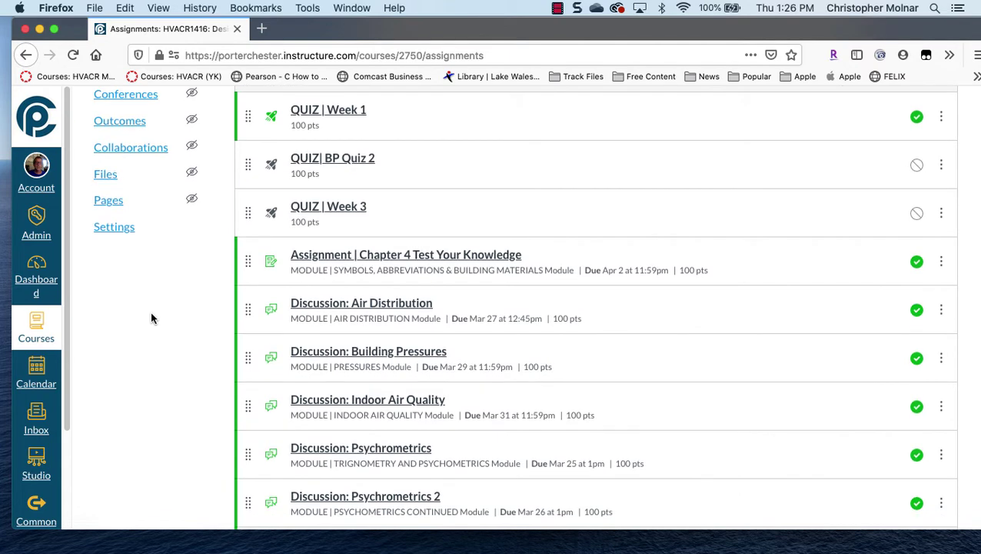
pyautogui.scroll(-5, 151, 318)
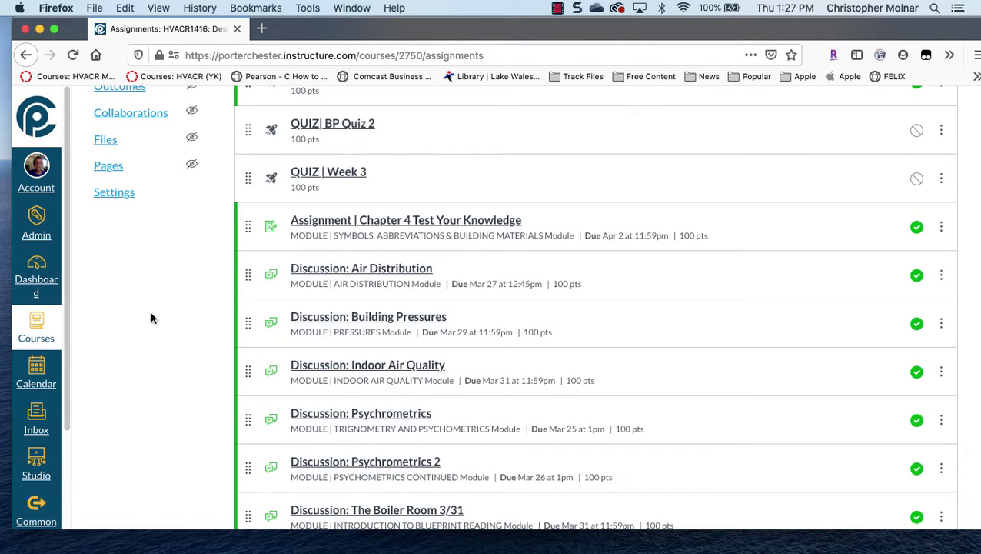
pyautogui.scroll(-10, 265, 482)
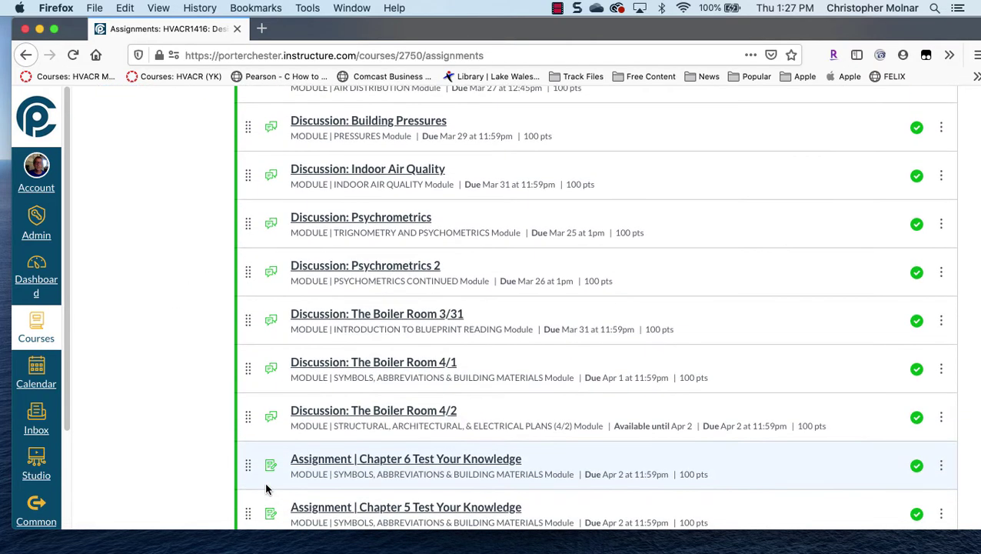
pyautogui.scroll(13, 205, 405)
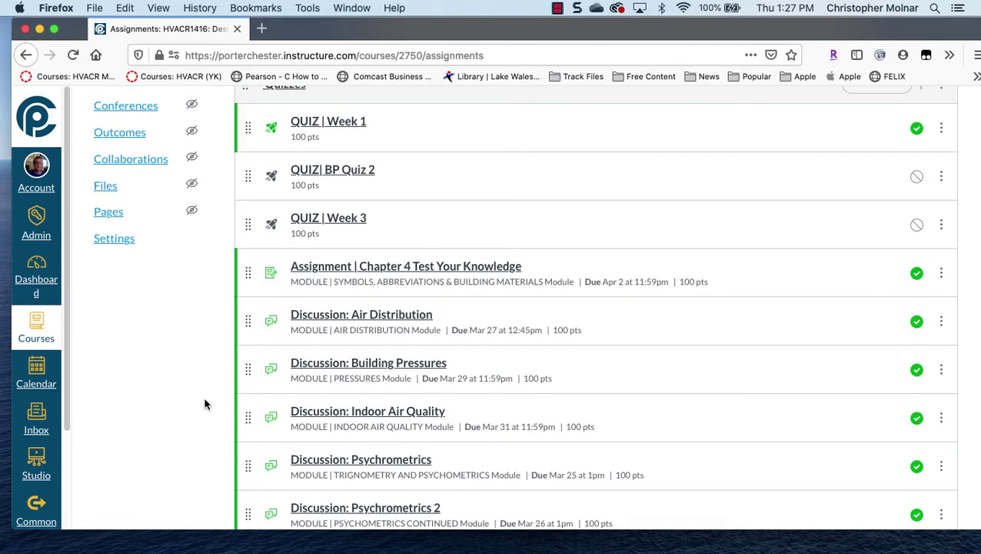
pyautogui.scroll(1, 195, 287)
pyautogui.scroll(-8, 194, 344)
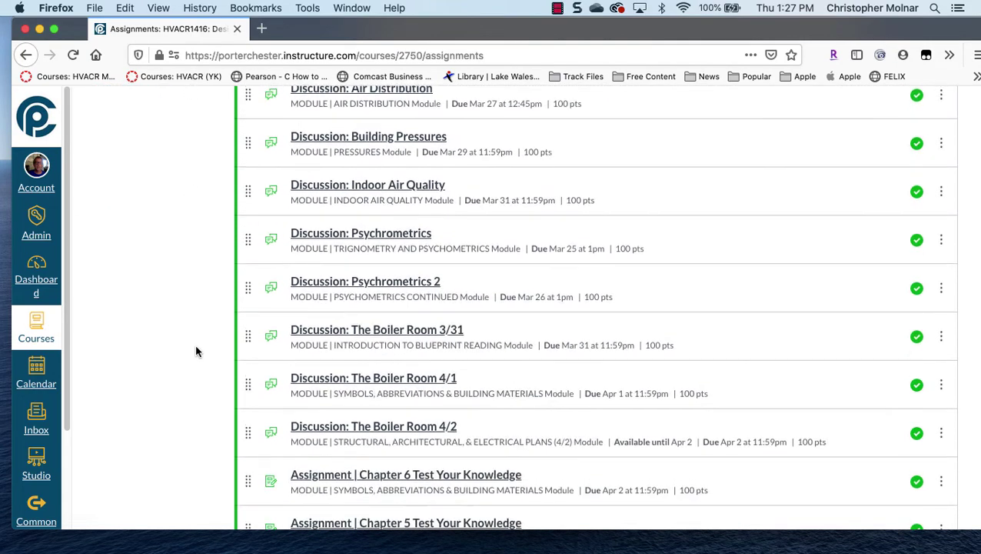
pyautogui.scroll(-1, 196, 344)
pyautogui.scroll(10, 197, 350)
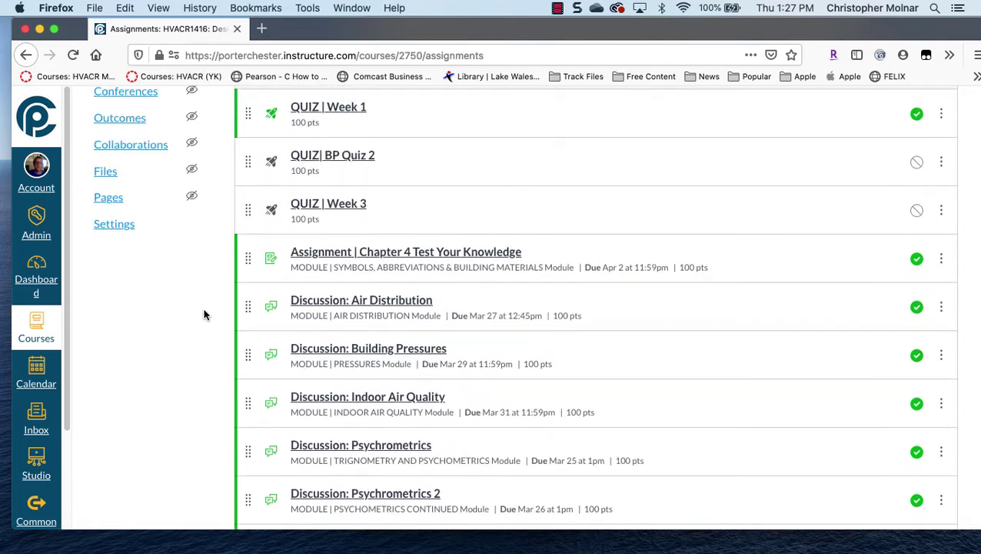
# Step: Move QUIZ BP Quiz 2 and QUIZ Week 3 into Unused Assignmnets
pyautogui.moveTo(246, 169); pyautogui.dragTo(312, 465)
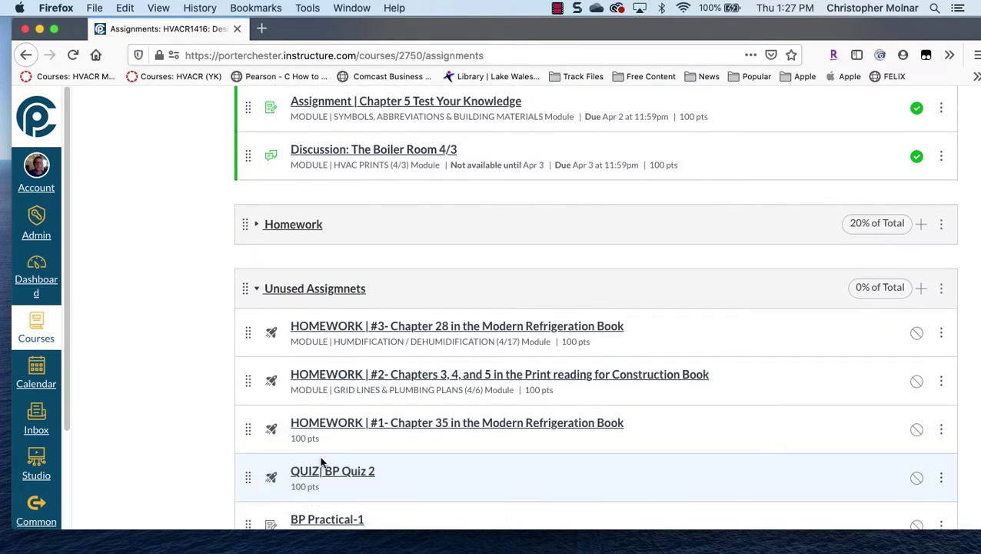
pyautogui.scroll(15, 208, 300)
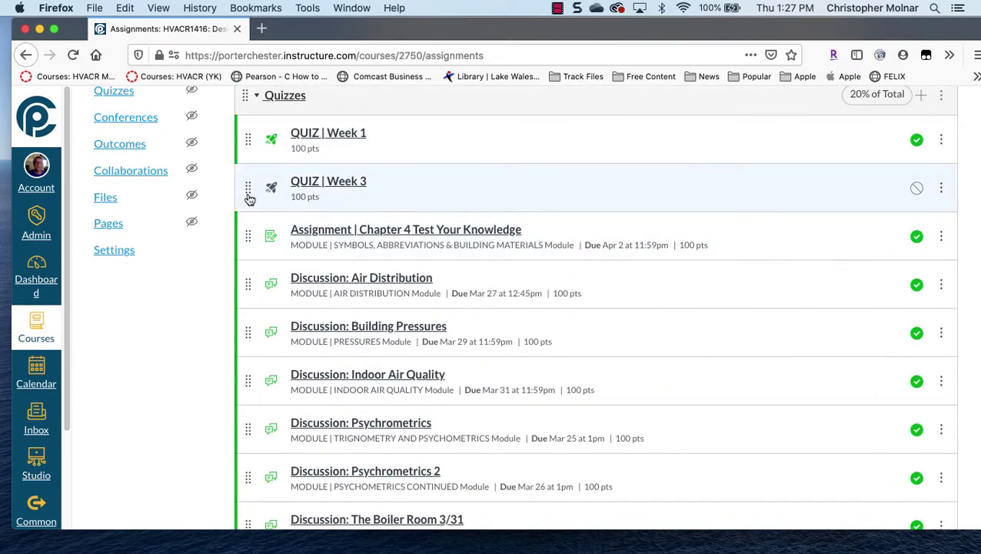
pyautogui.moveTo(248, 198); pyautogui.dragTo(248, 439)
pyautogui.scroll(10, 218, 337)
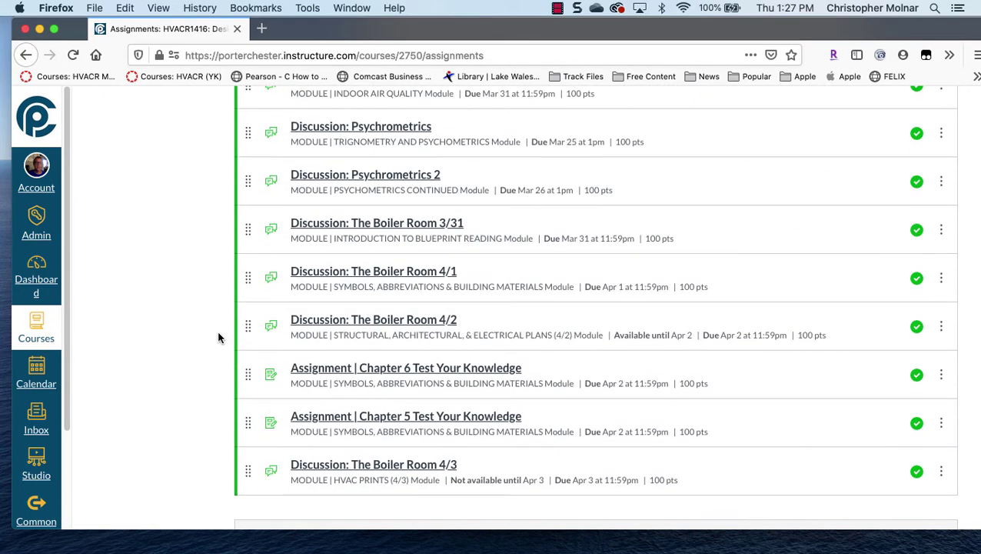
pyautogui.scroll(5, 218, 336)
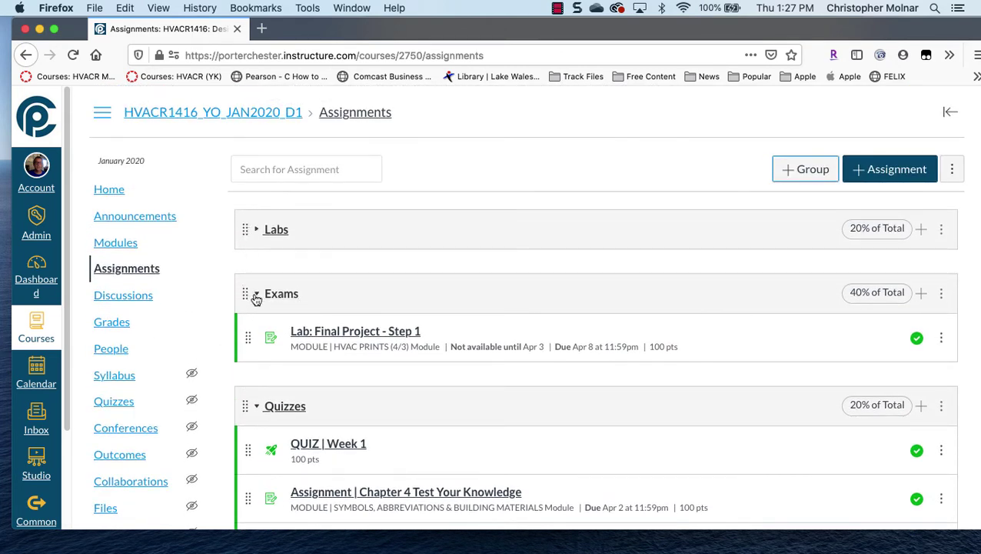
# Step: Collapse all groups and place Unused Assignmnets directly below Labs
pyautogui.click(256, 296)
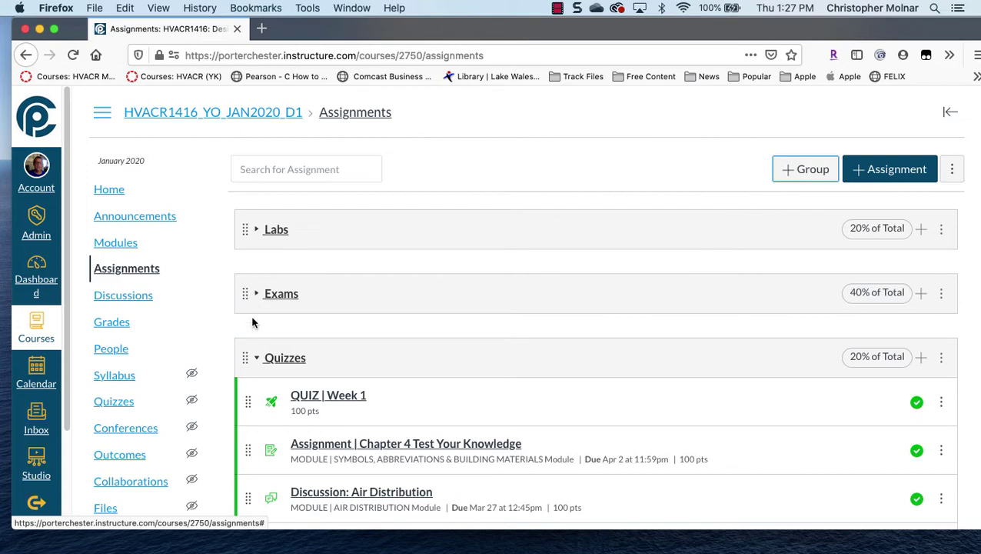
pyautogui.click(256, 358)
pyautogui.click(256, 231)
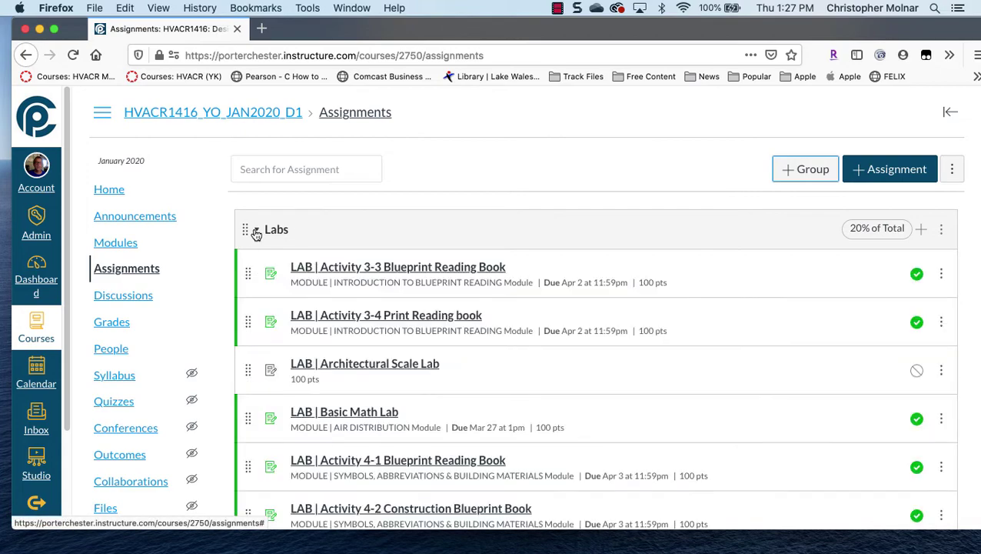
pyautogui.scroll(-10, 215, 289)
pyautogui.scroll(-10, 215, 290)
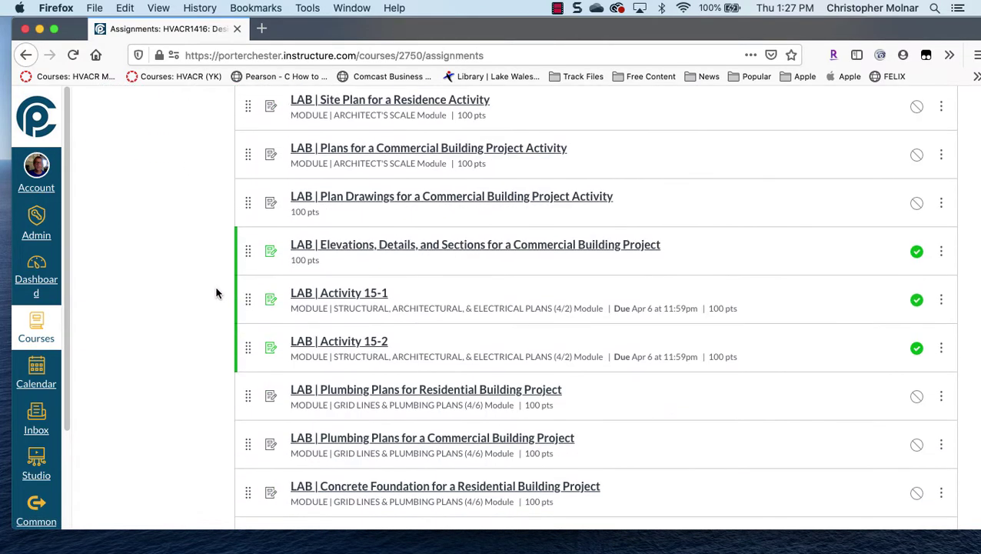
pyautogui.scroll(7, 215, 290)
pyautogui.scroll(10, 215, 290)
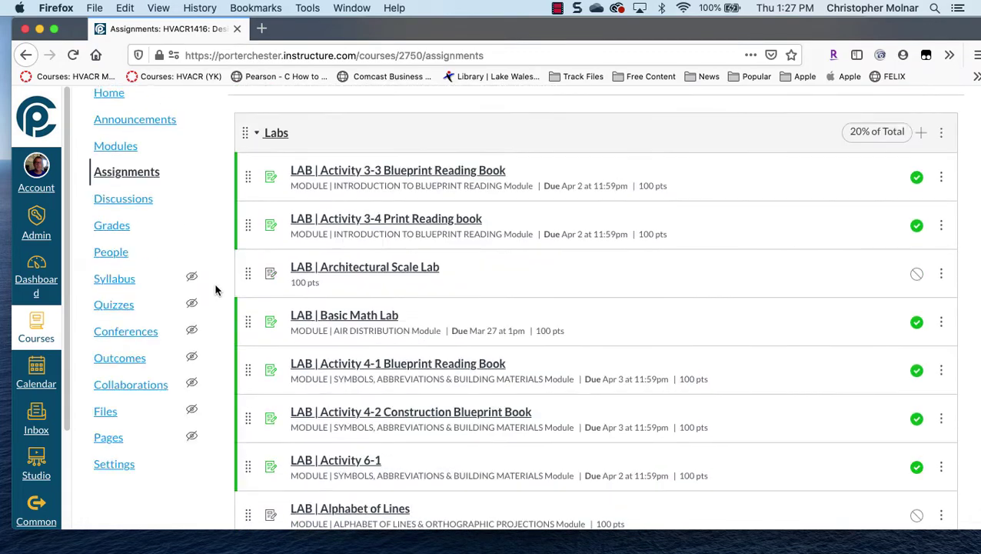
pyautogui.click(246, 219)
pyautogui.scroll(-1, 219, 346)
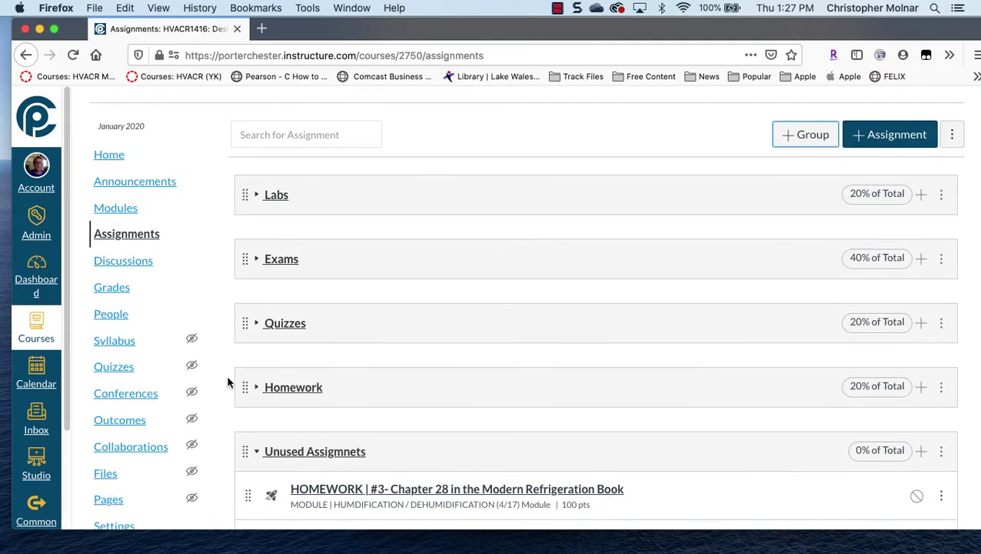
pyautogui.click(259, 456)
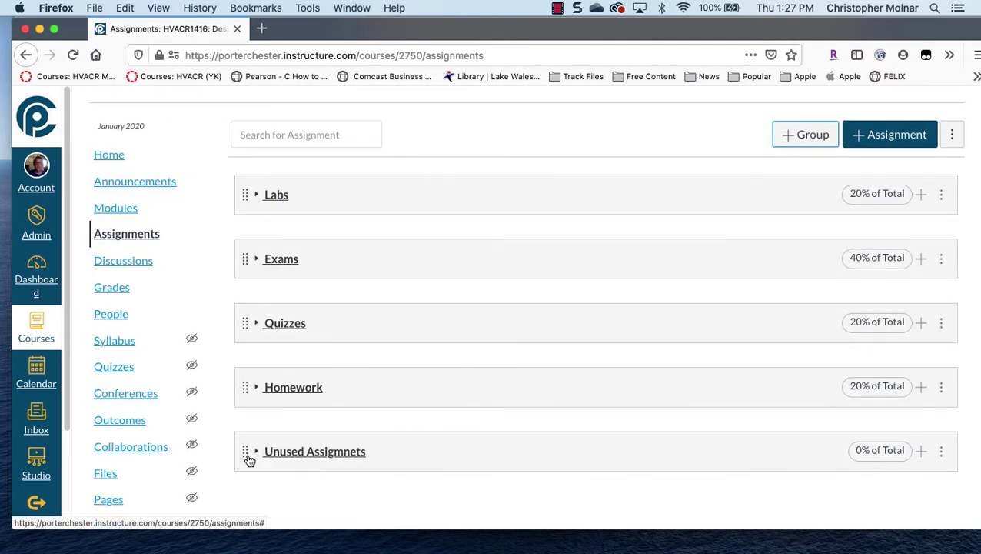
pyautogui.moveTo(246, 458); pyautogui.dragTo(237, 247)
# Step: Expand the Labs and Unused Assignmnets groups to show their items
pyautogui.click(256, 197)
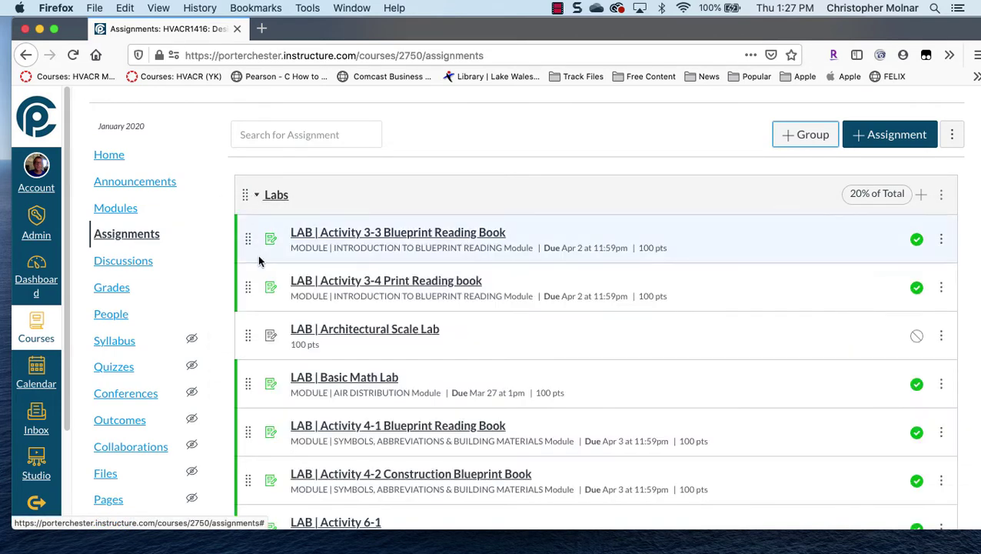
pyautogui.scroll(-10, 247, 332)
pyautogui.scroll(-15, 249, 329)
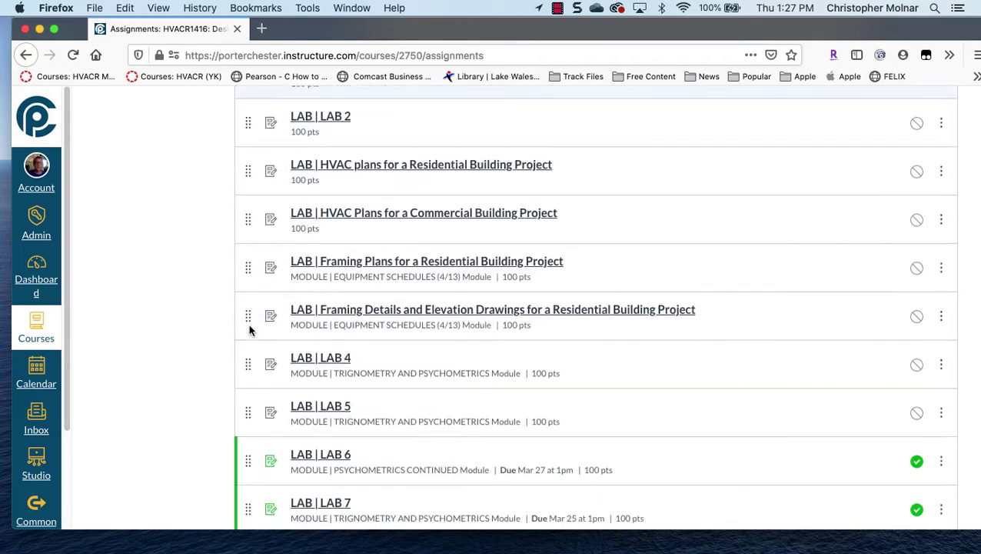
pyautogui.scroll(-3, 249, 329)
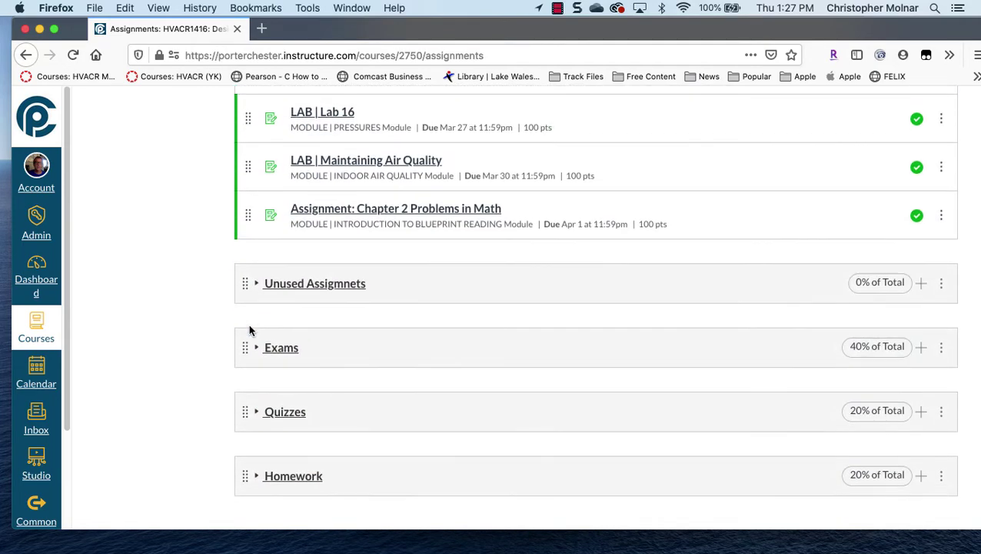
pyautogui.click(255, 280)
pyautogui.scroll(-1, 194, 292)
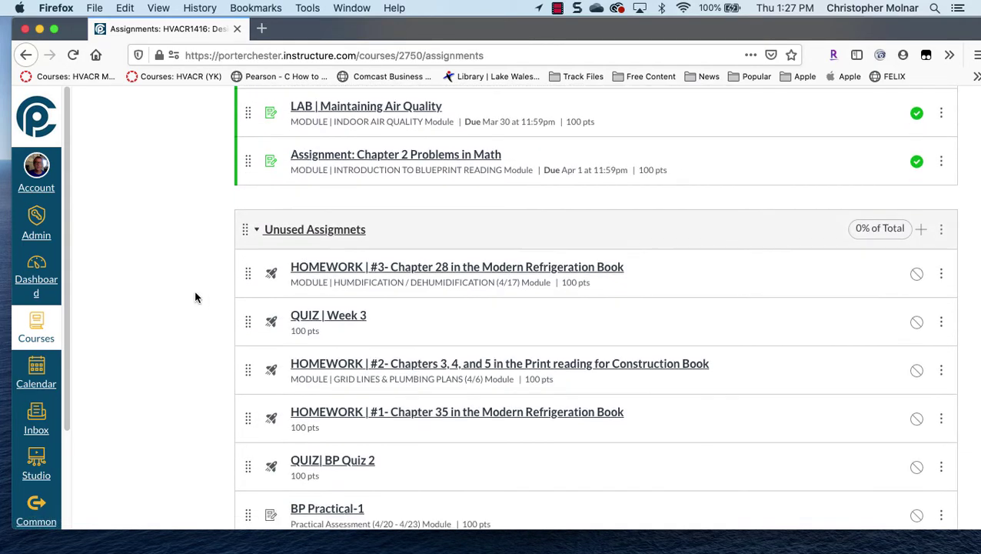
pyautogui.scroll(5, 194, 290)
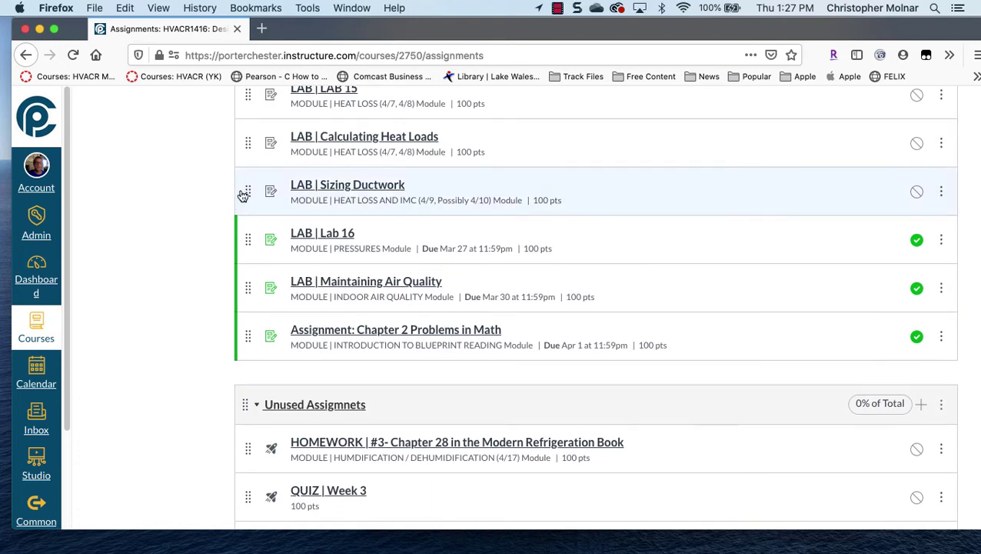
# Step: Move LAB Sizing Ductwork, LAB 15 and LAB 14 into Unused Assignmnets
pyautogui.moveTo(248, 190); pyautogui.dragTo(261, 443)
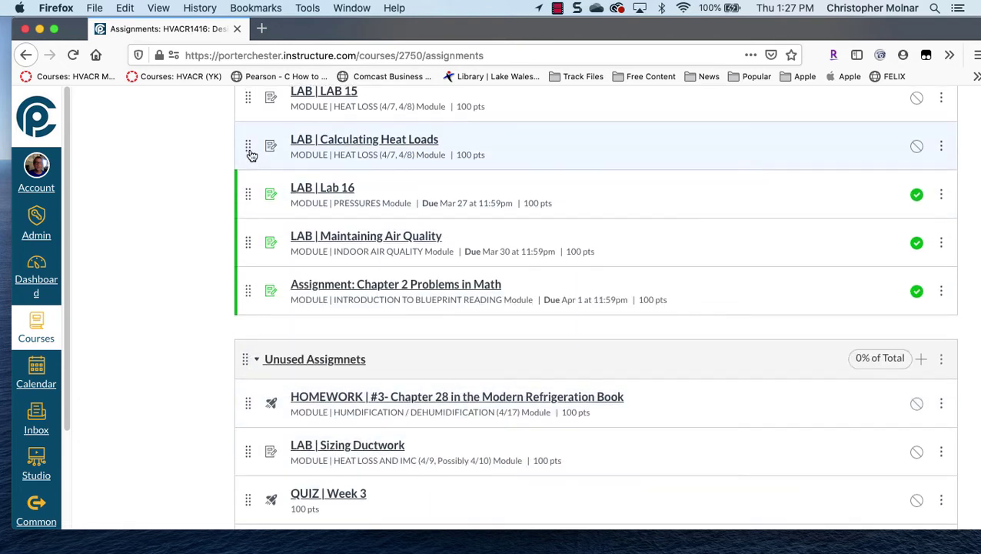
pyautogui.scroll(1, 250, 154)
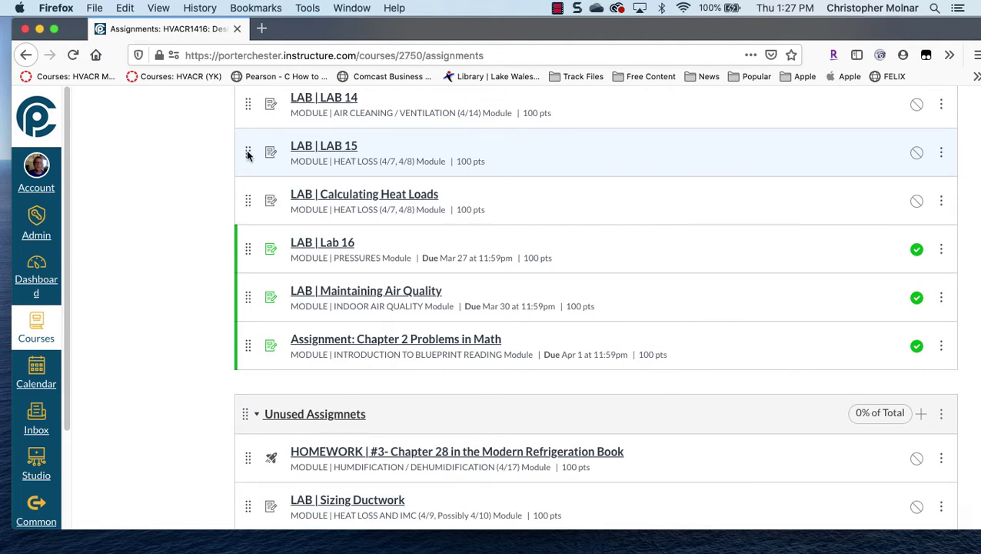
pyautogui.moveTo(247, 154); pyautogui.dragTo(256, 450)
pyautogui.scroll(2, 186, 291)
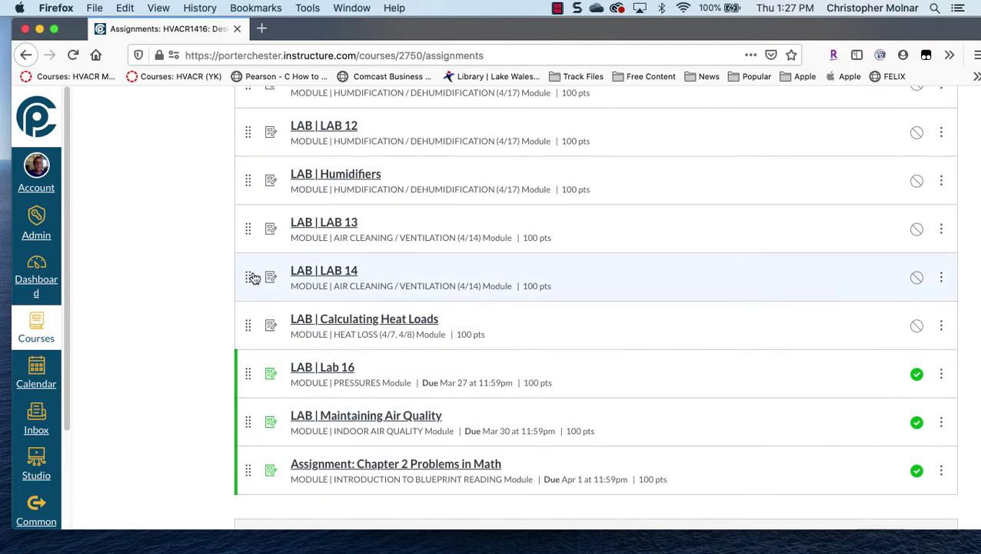
pyautogui.moveTo(247, 278); pyautogui.dragTo(266, 408)
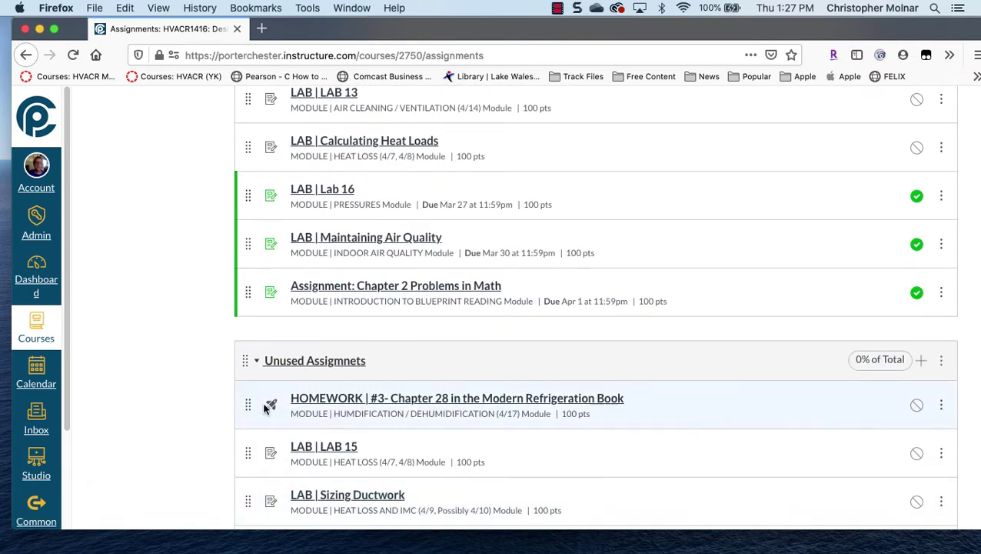
pyautogui.scroll(10, 236, 230)
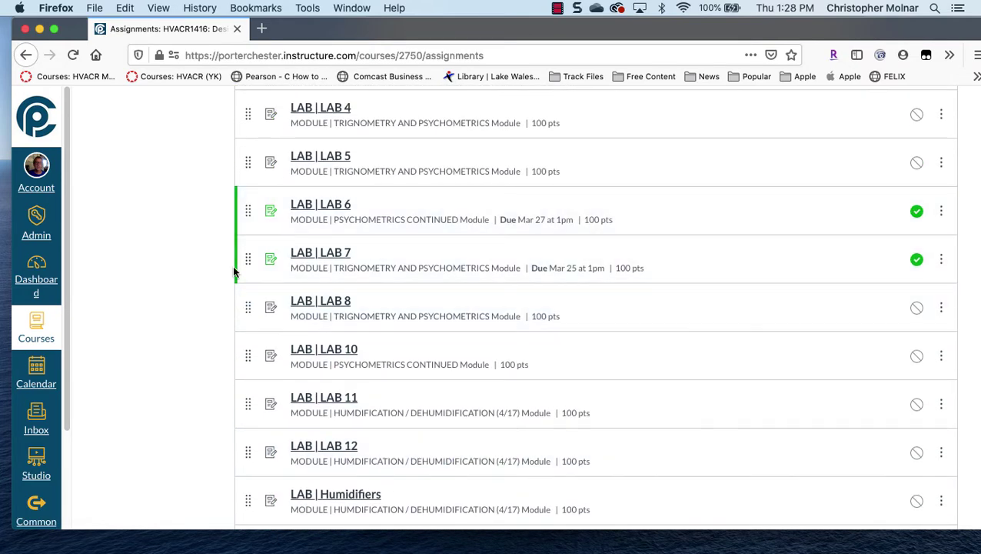
pyautogui.scroll(10, 235, 271)
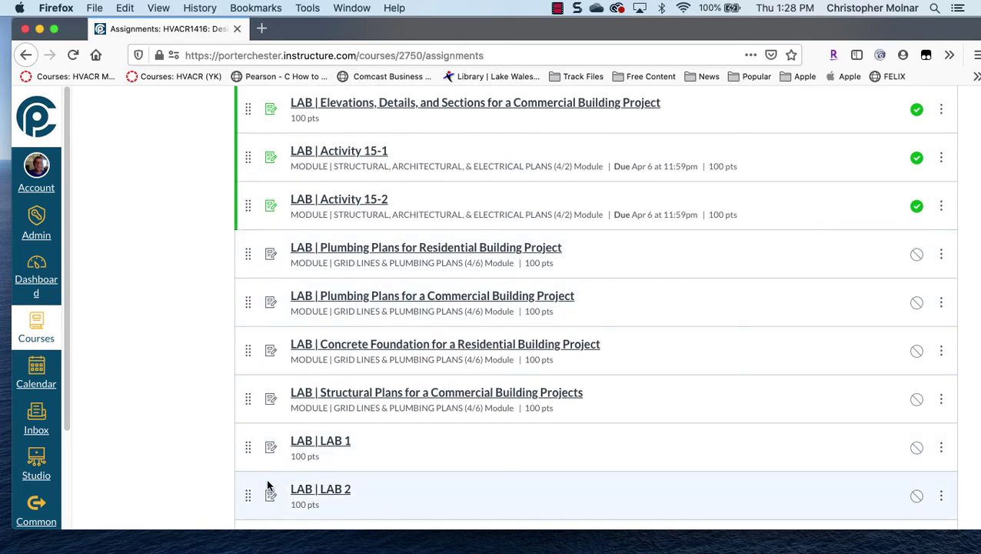
pyautogui.scroll(8, 263, 410)
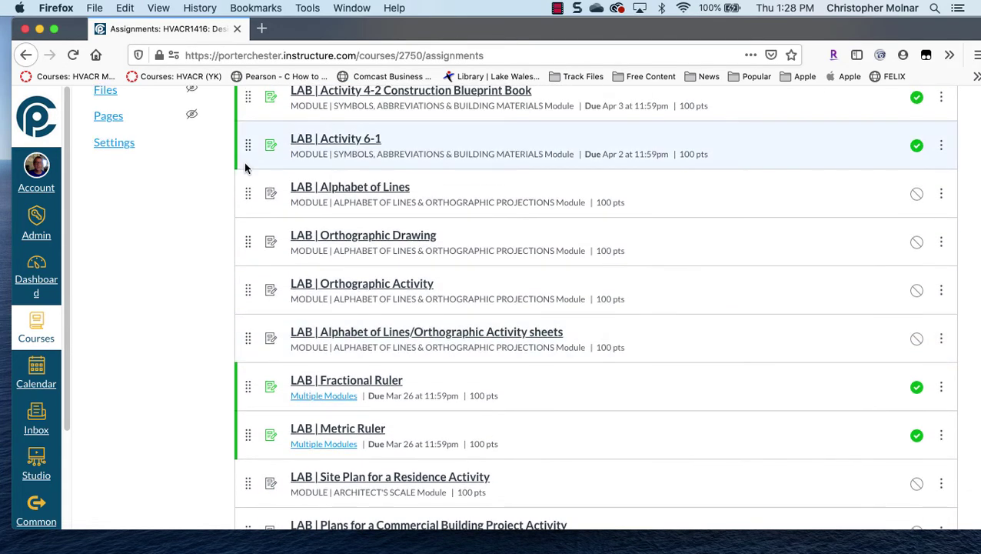
pyautogui.scroll(5, 247, 164)
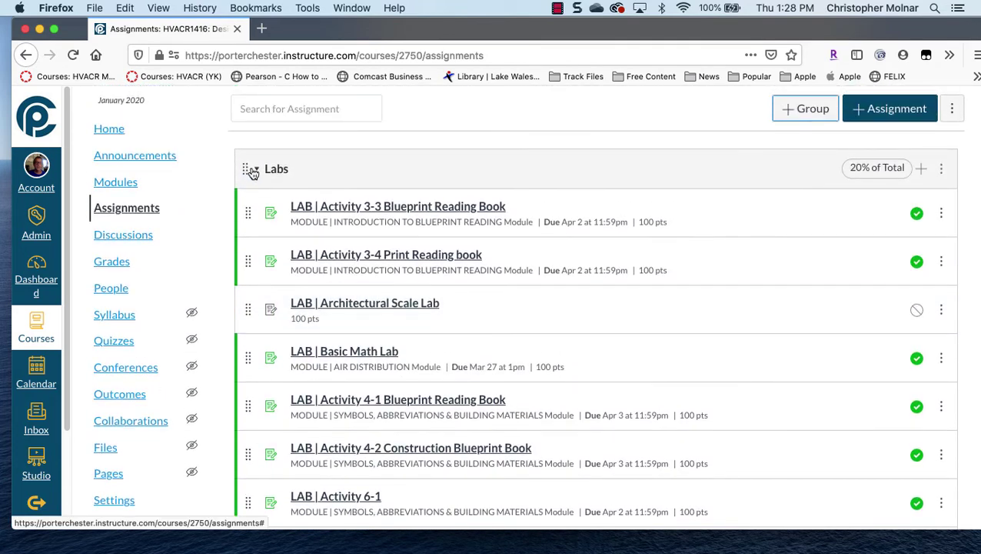
# Step: Collapse Labs and Unused Assignmnets, then move Unused Assignmnets below Homework
pyautogui.click(247, 170)
pyautogui.scroll(-3, 241, 237)
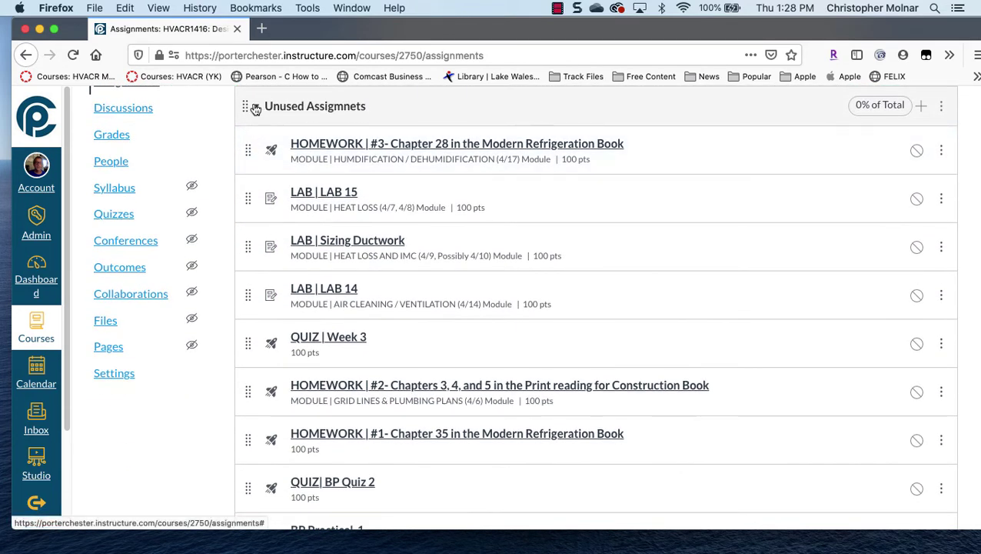
pyautogui.click(255, 108)
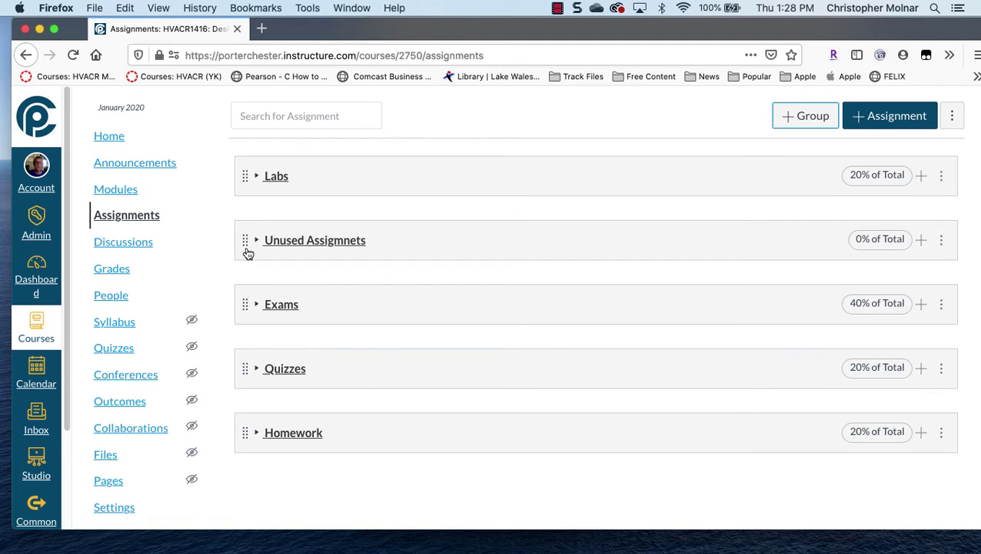
pyautogui.moveTo(245, 241); pyautogui.dragTo(256, 473)
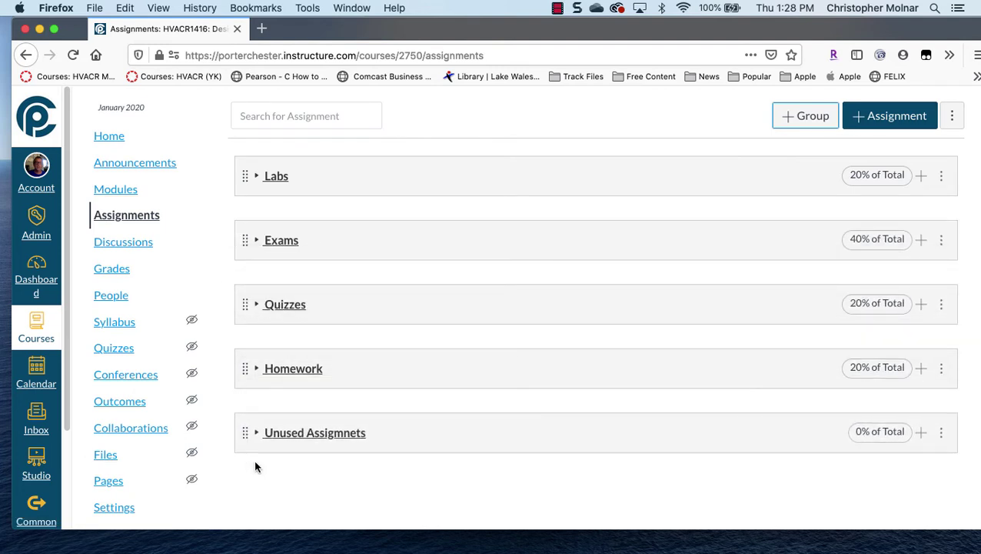
# Step: Rename the last group to 'Ungraded - Will Affect Grade', keeping 0% of total grade
pyautogui.click(942, 434)
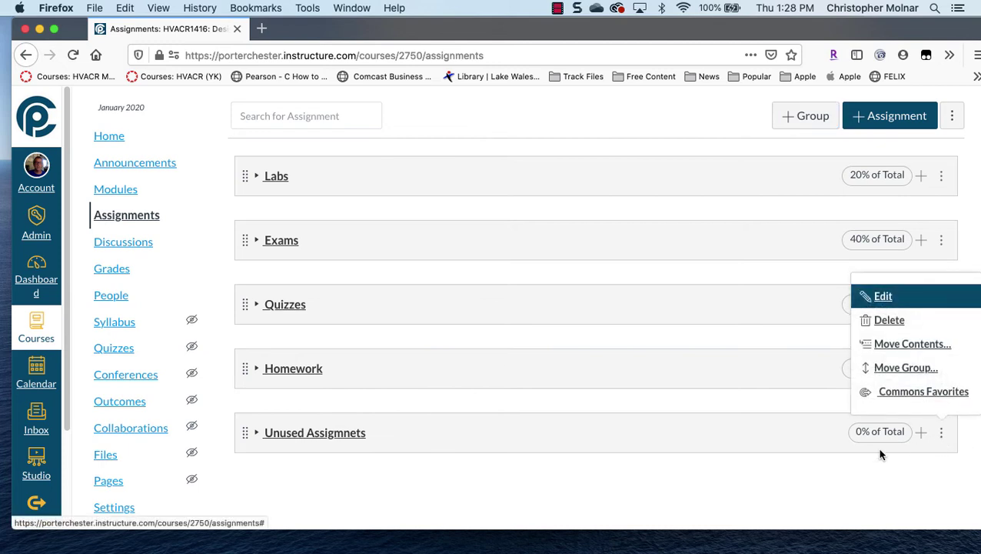
pyautogui.click(881, 294)
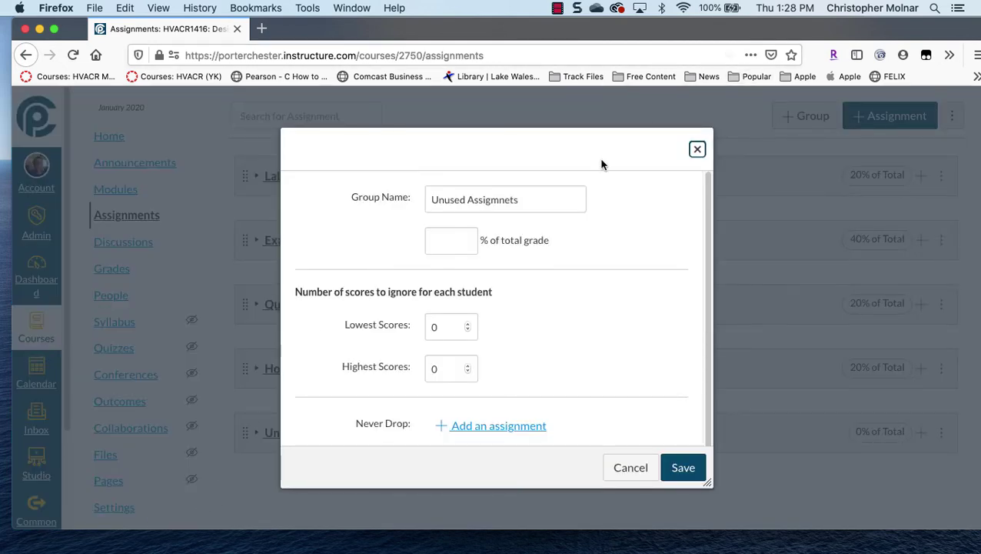
pyautogui.click(552, 189)
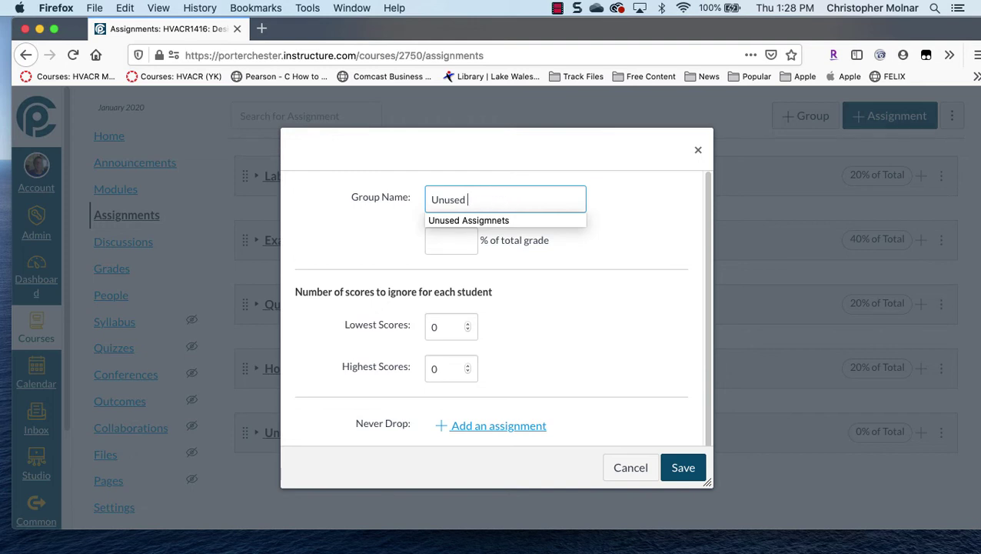
pyautogui.write('graded - Will Affect Grade')
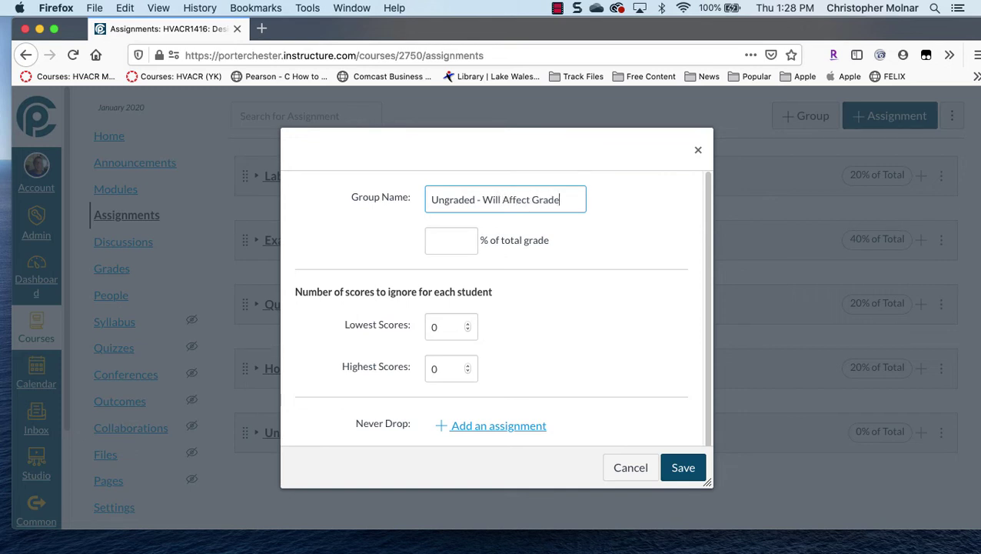
pyautogui.write('0')
pyautogui.press('Tab')
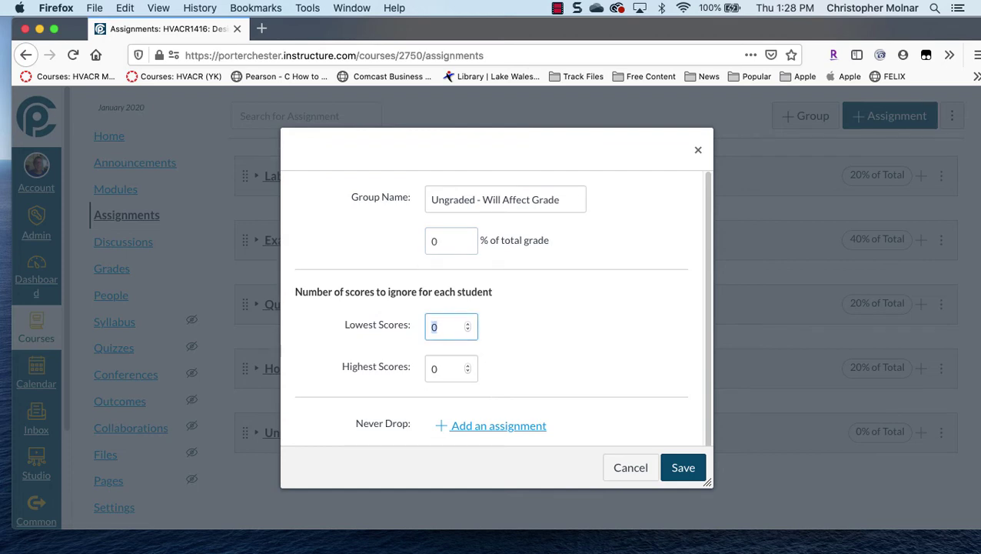
pyautogui.click(690, 468)
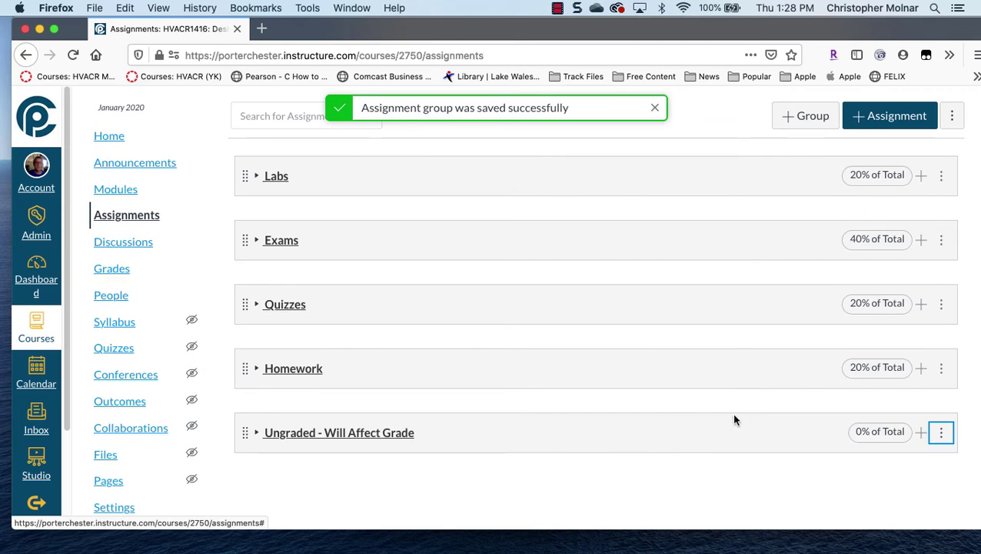
pyautogui.scroll(1, 734, 415)
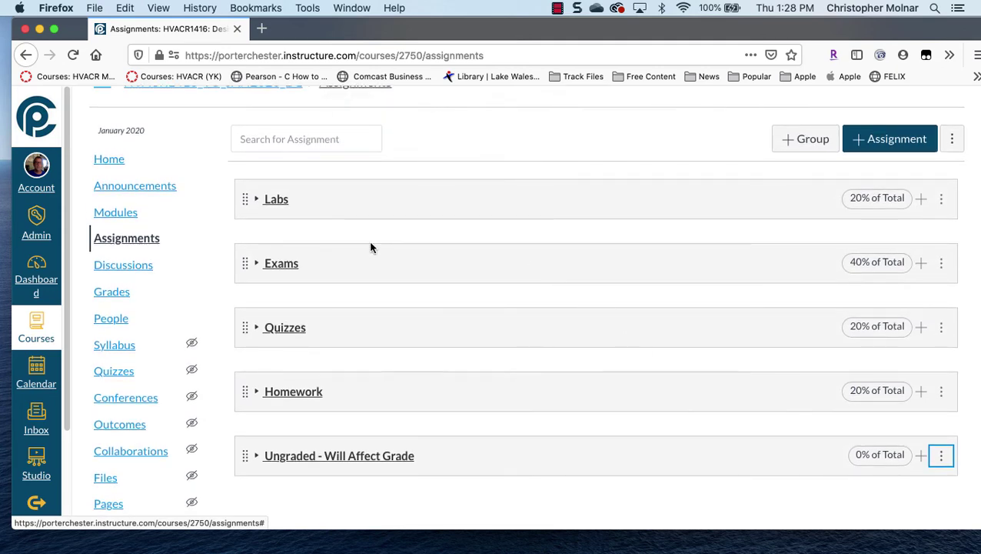